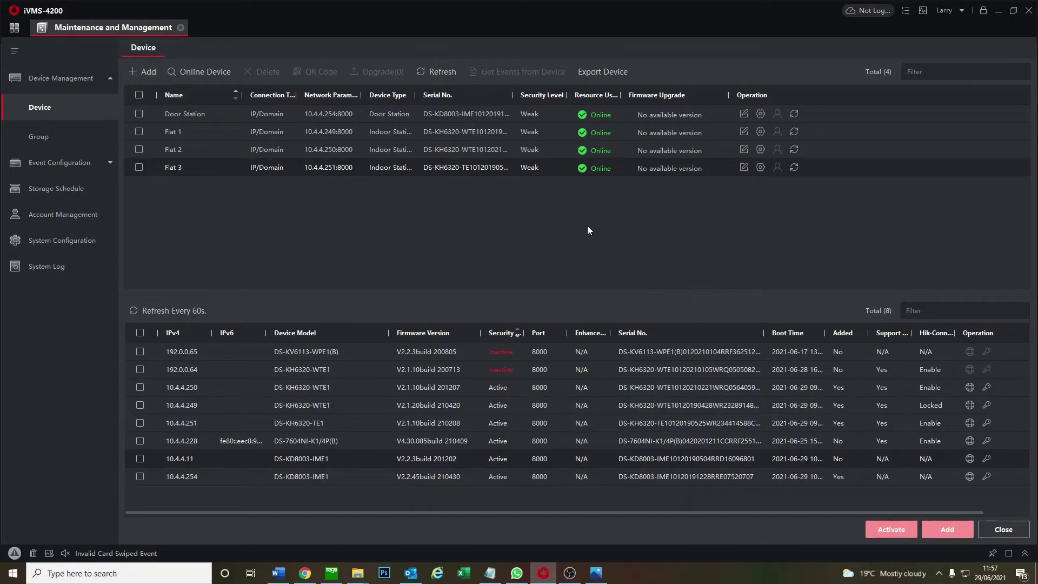
Hide the discovered-devices panel so the Device list shows only Door Station and Flats 1–3
click(190, 71)
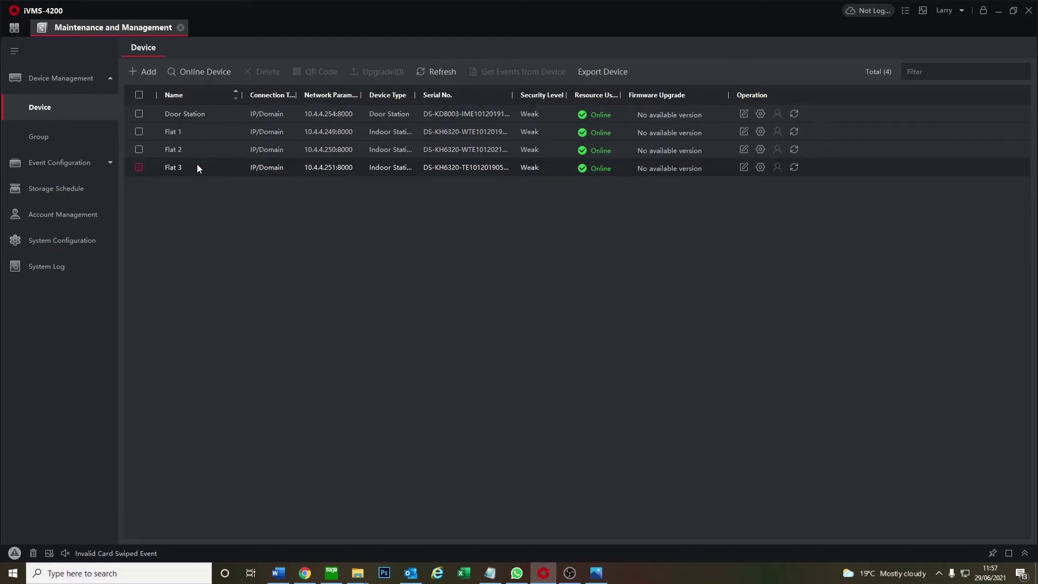
click(15, 27)
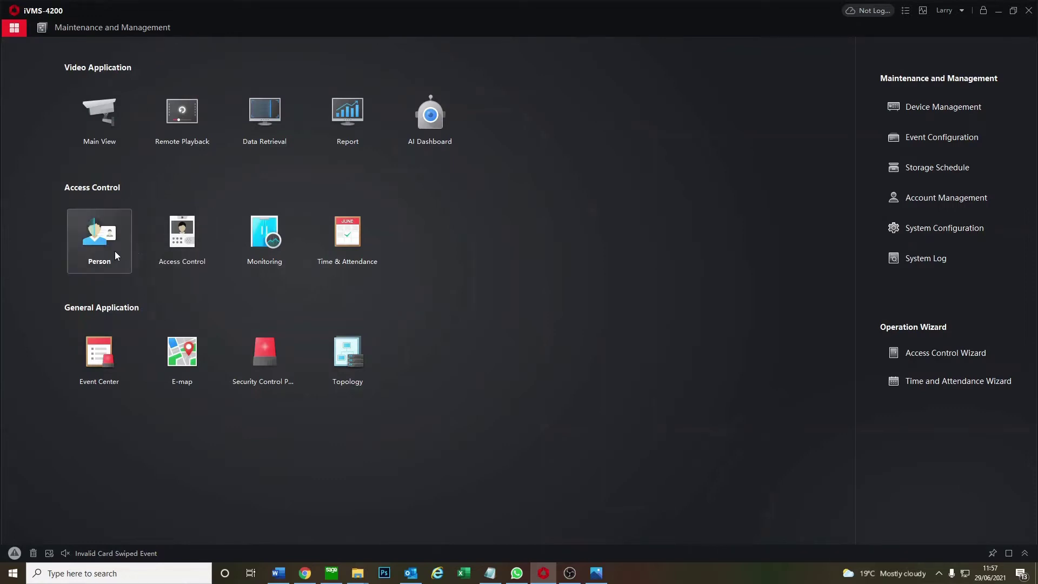
click(112, 35)
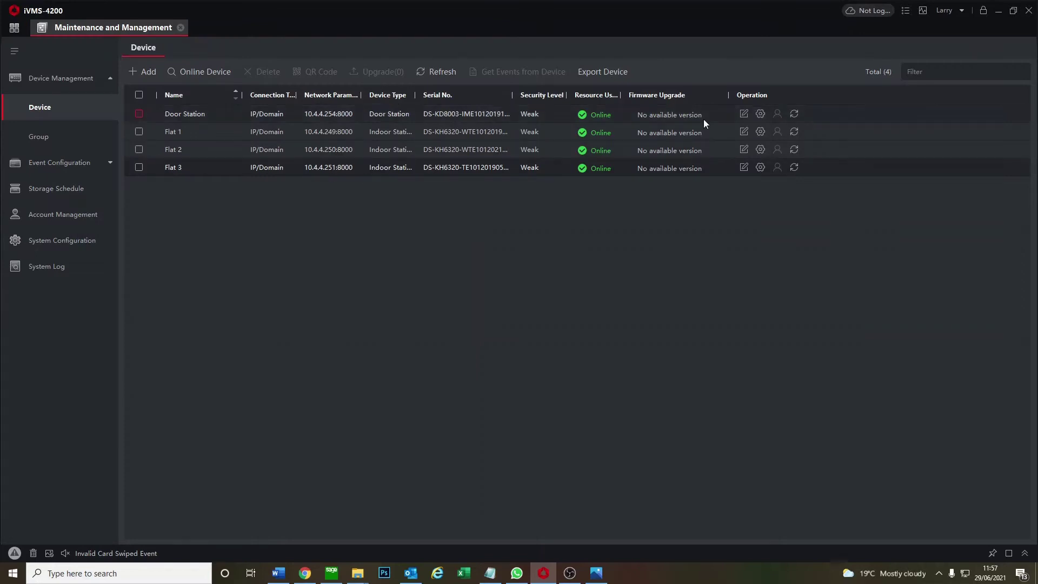
Save an 8-character registration password in the Door Station's Intercom > Session Settings
click(760, 113)
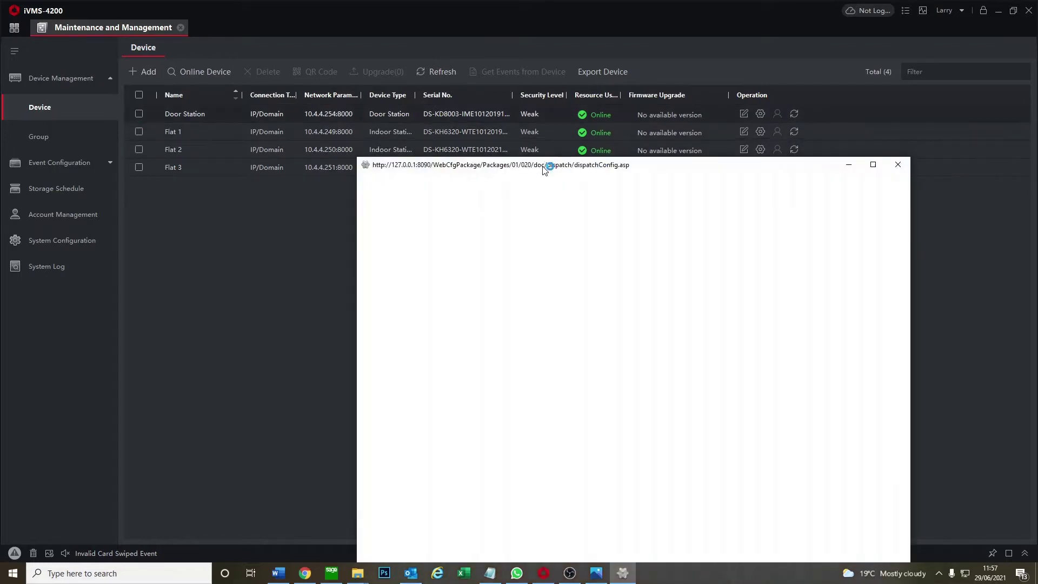
drag(544, 171, 554, 153)
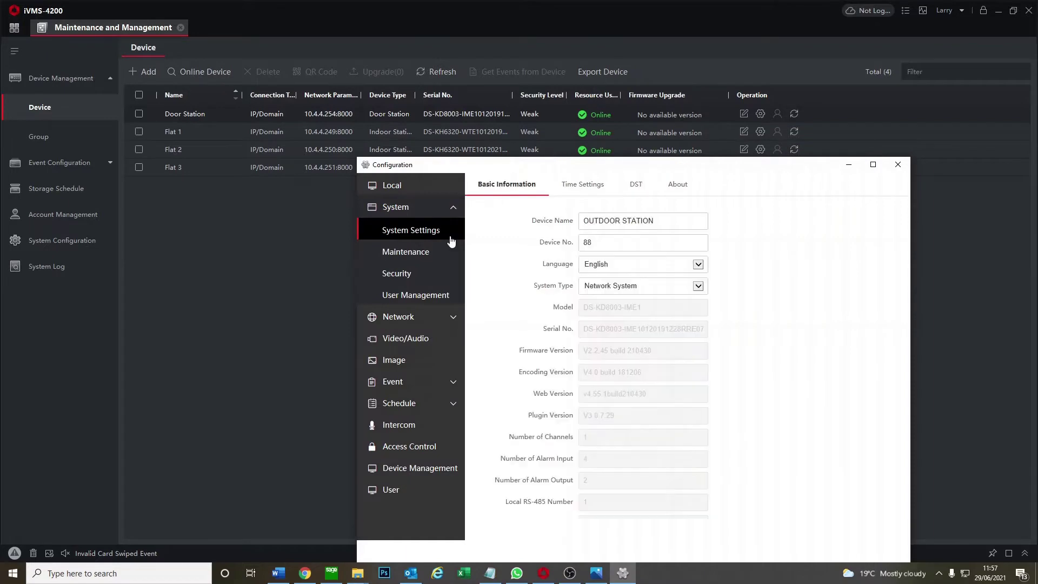
click(407, 424)
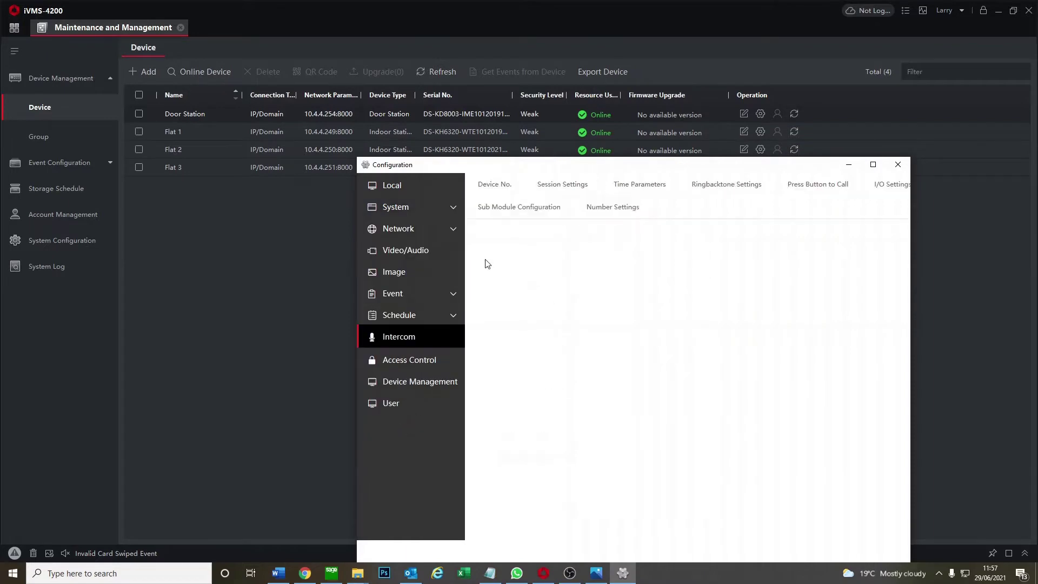
click(563, 184)
click(623, 250)
text(12345678)
click(633, 350)
click(898, 164)
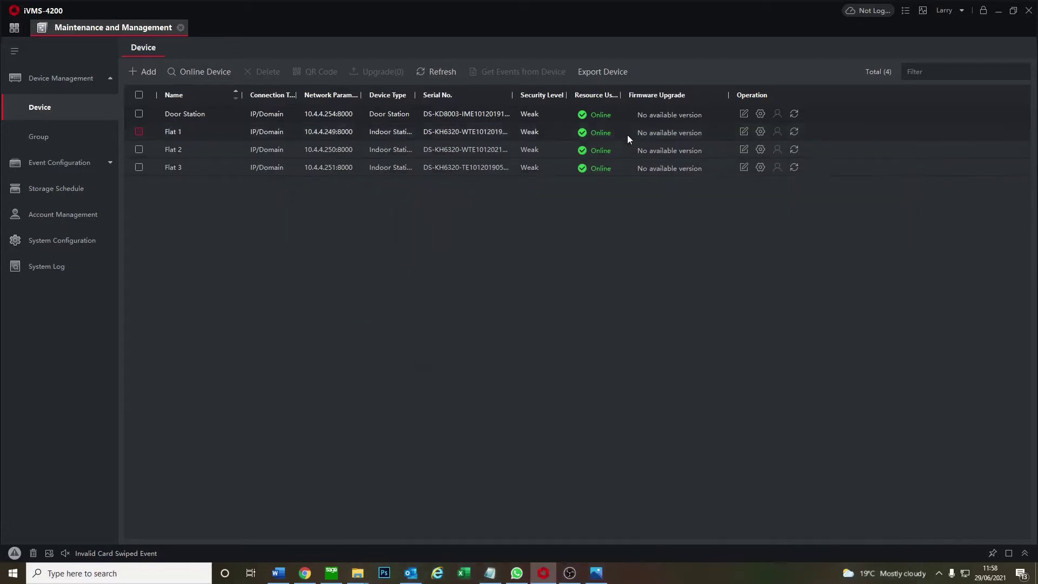
In Flat 1's Group Network Settings, enter the registration password and change door station IP 192.0.0.65 to 10.4.4.254
click(761, 133)
drag(571, 97, 691, 118)
click(427, 289)
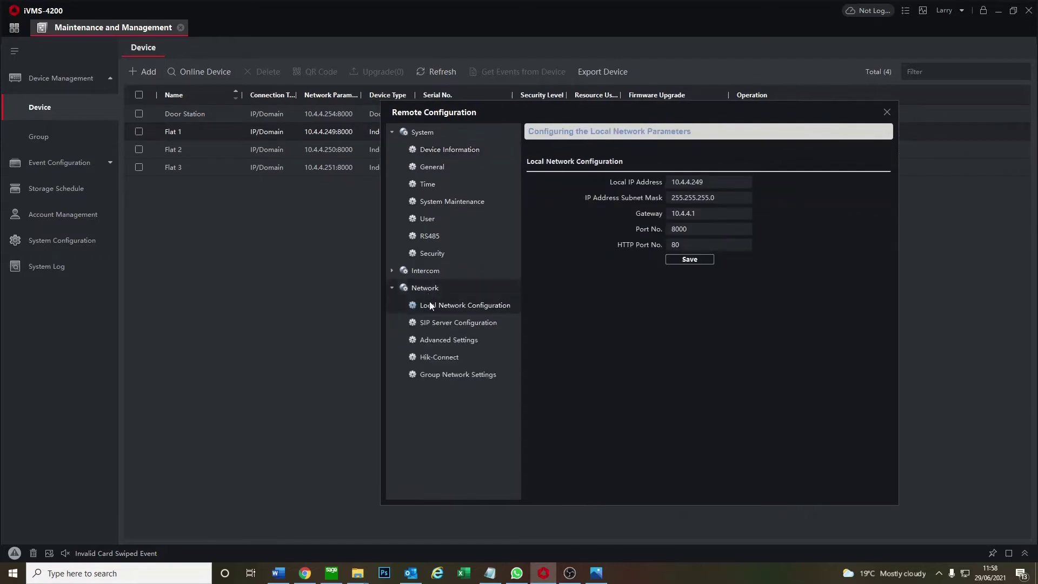
click(449, 374)
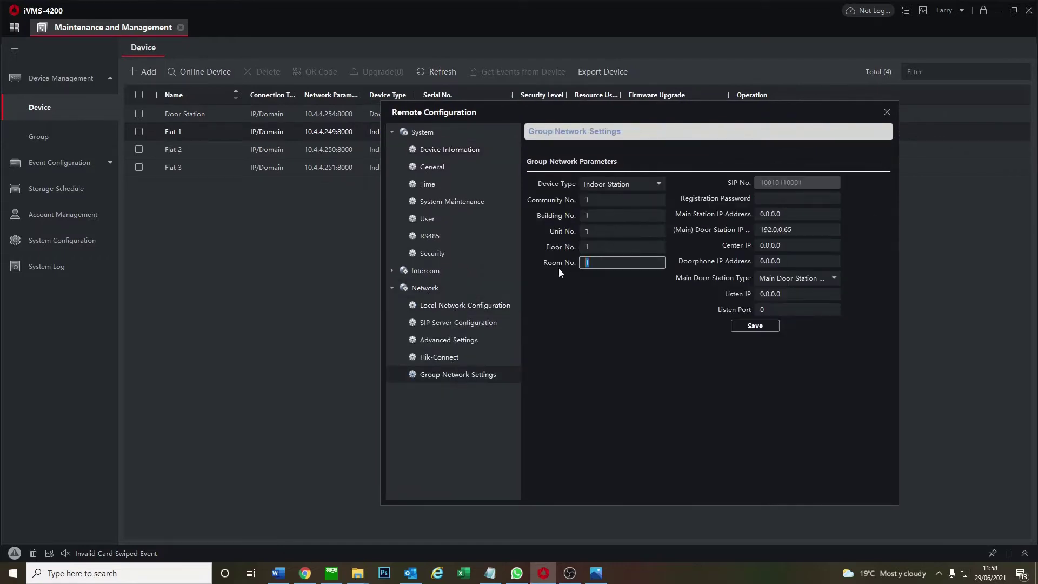
click(806, 198)
text(••••••••)
click(822, 230)
double_click(822, 229)
text(10.4)
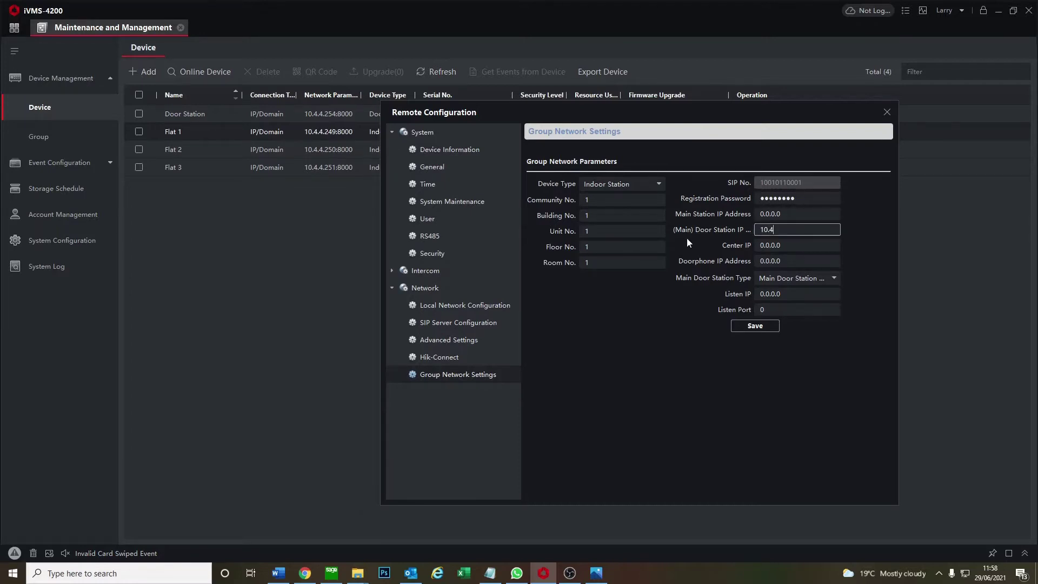
text(.4.254)
click(752, 326)
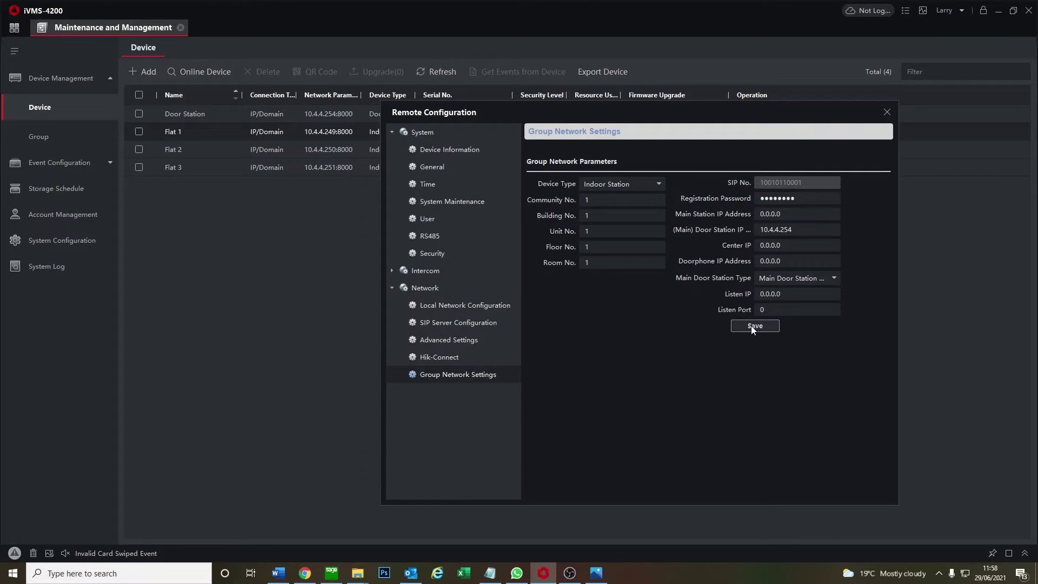
click(887, 112)
In Flat 2's Group Network Settings, enter Room No. 2, the registration password and door station IP 10.4.4.254
click(759, 151)
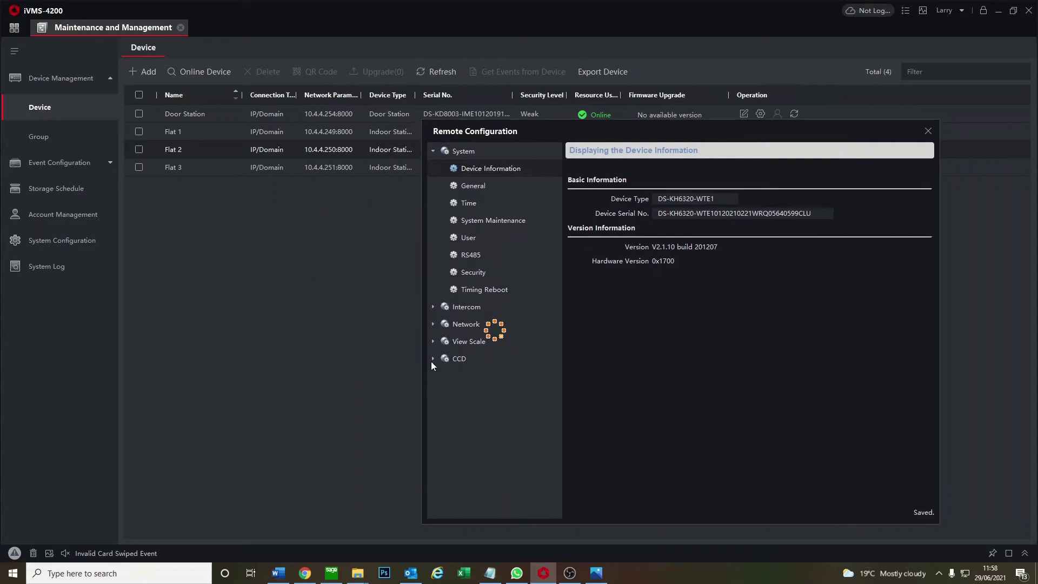
click(437, 310)
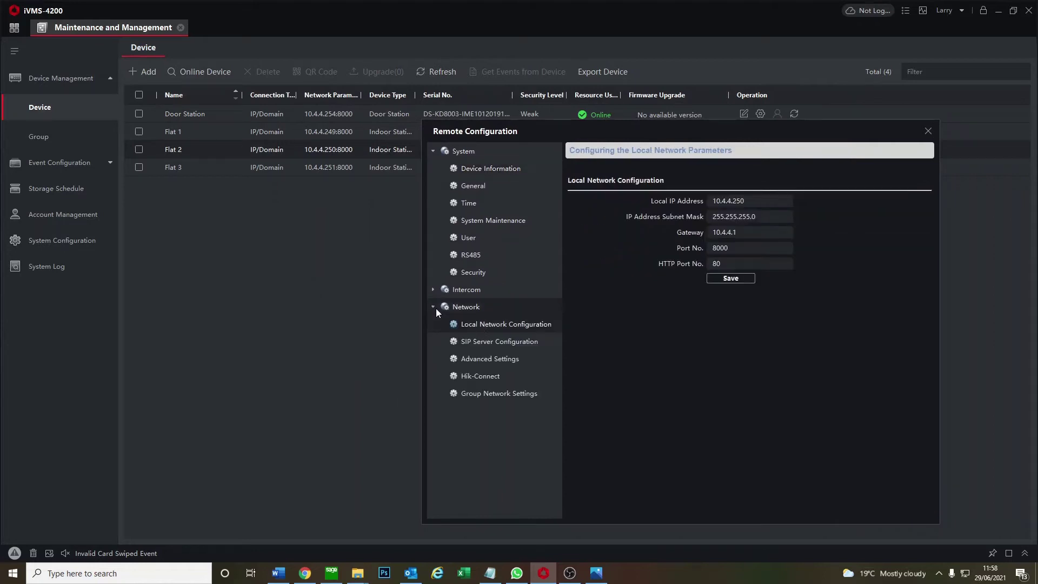
click(498, 395)
double_click(667, 281)
text(2)
click(849, 217)
text(12345)
key(BackSpace)
key(BackSpace)
key(BackSpace)
key(BackSpace)
text(12345678)
key(Tab)
key(Tab)
text(10.4.4.254)
click(796, 346)
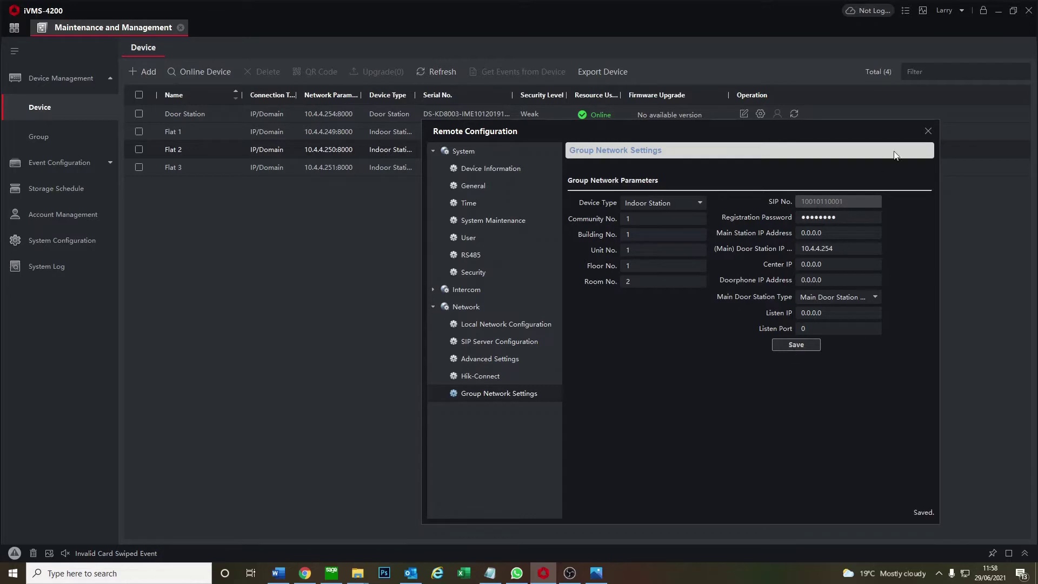
click(928, 131)
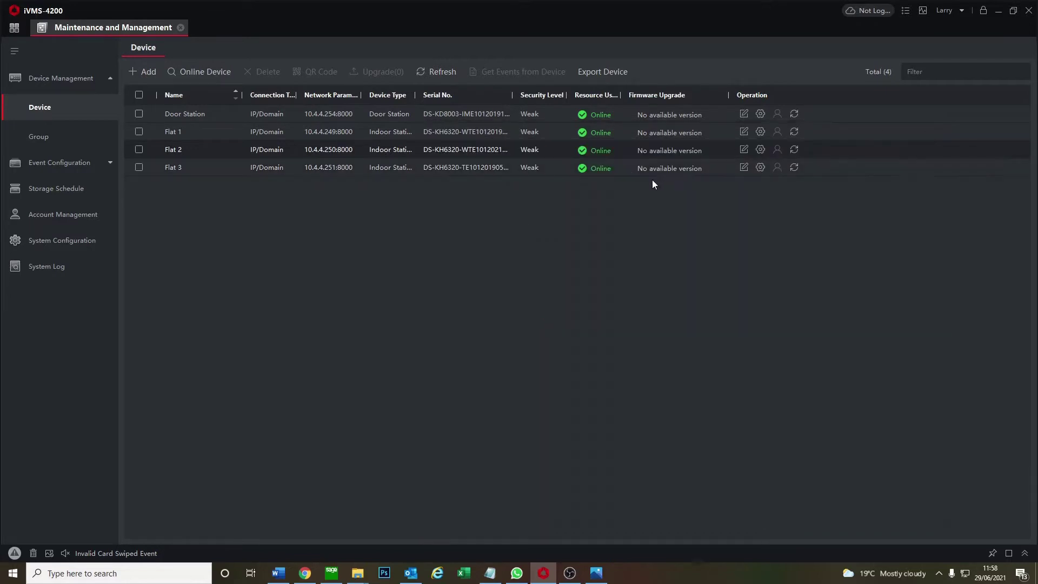
Open Flat 3's Group Network Settings and change its room number to 3
click(761, 168)
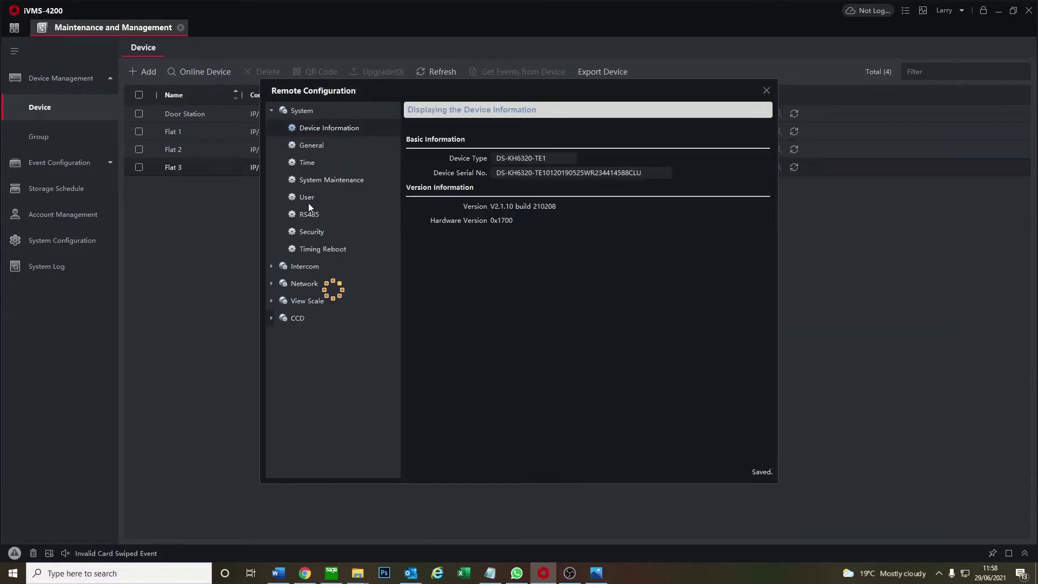
click(300, 233)
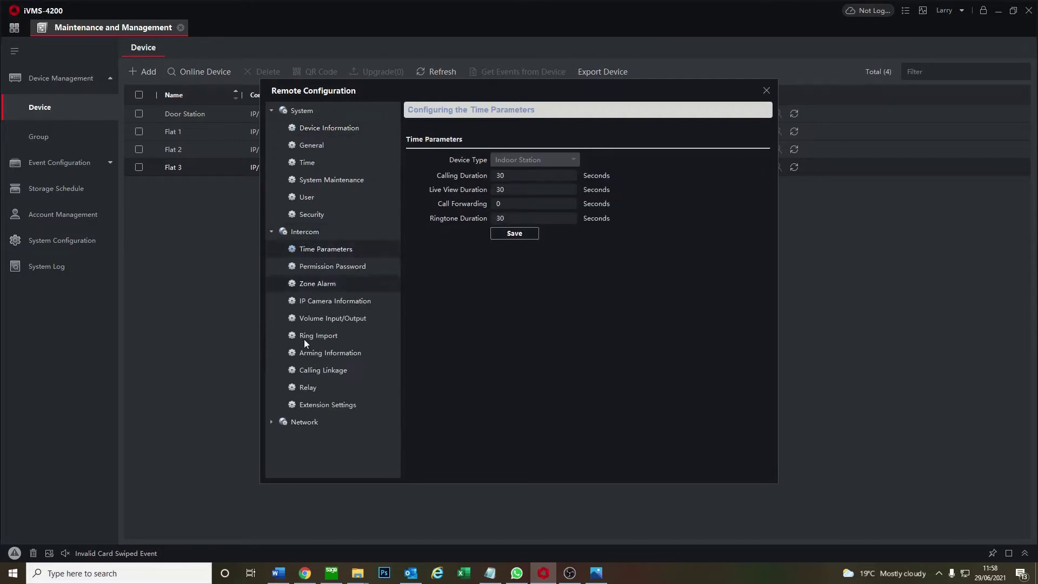
click(306, 422)
click(343, 456)
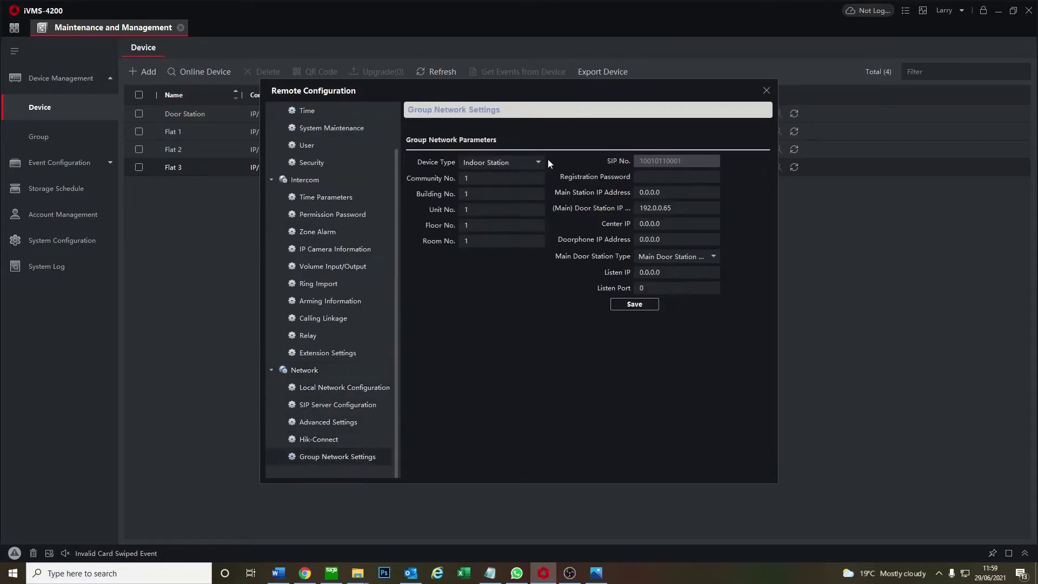
double_click(467, 241)
text(3)
Save Flat 3's registration password and door station IP 10.4.4.254, then open the Door Station's configuration
click(651, 176)
text(12345678)
key(Tab)
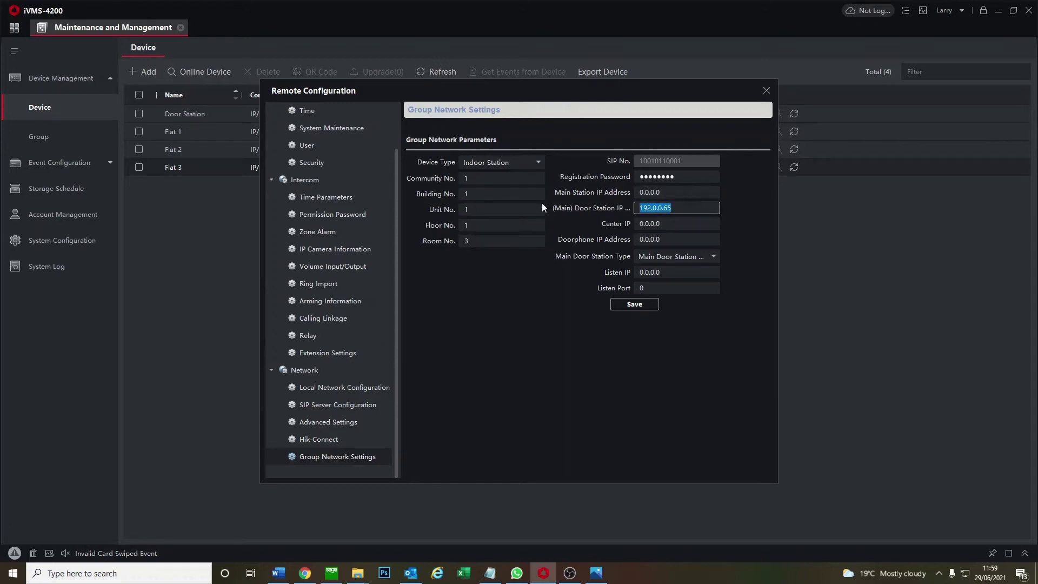
drag(559, 90, 699, 129)
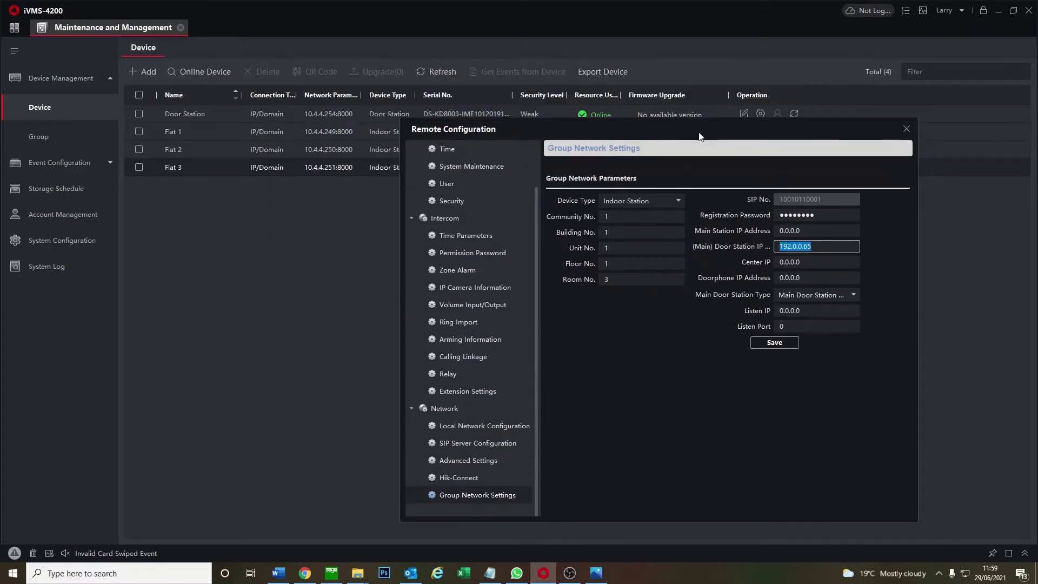
text(10.4.4.254)
click(762, 347)
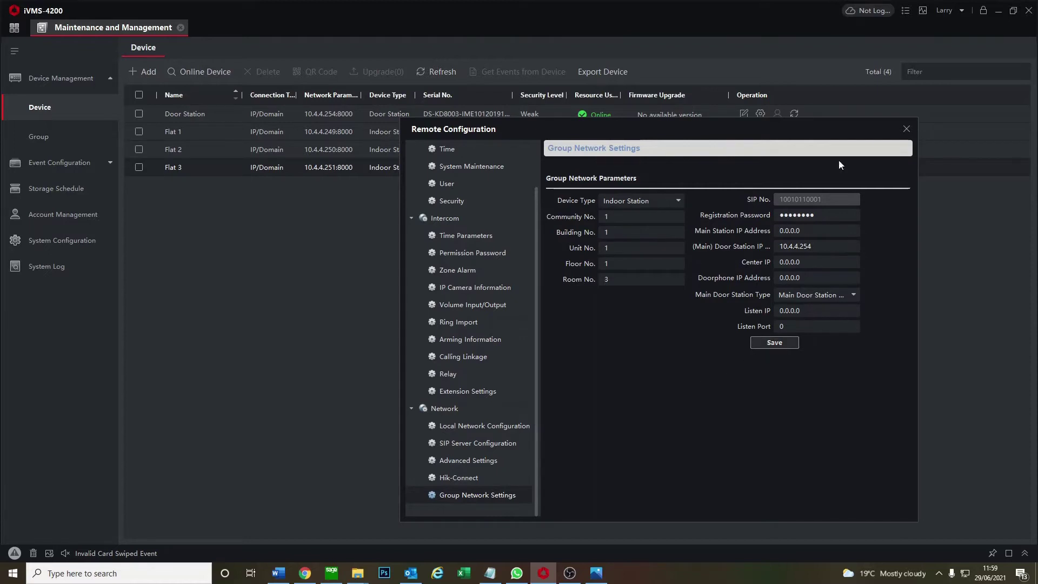
click(910, 129)
click(760, 114)
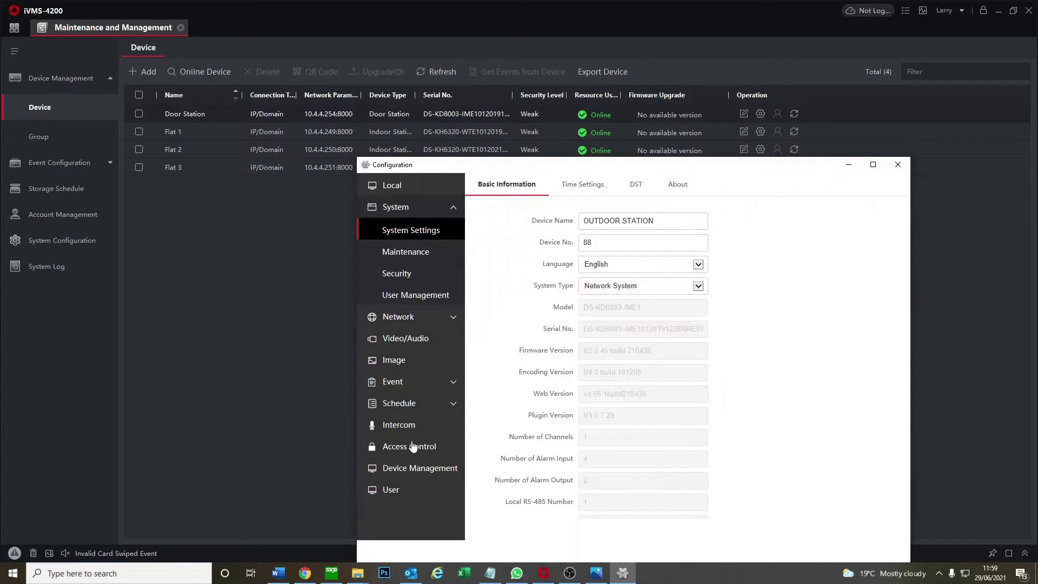
Open the Door Station's Press Button to Call settings for the Sub Module
click(406, 424)
click(508, 209)
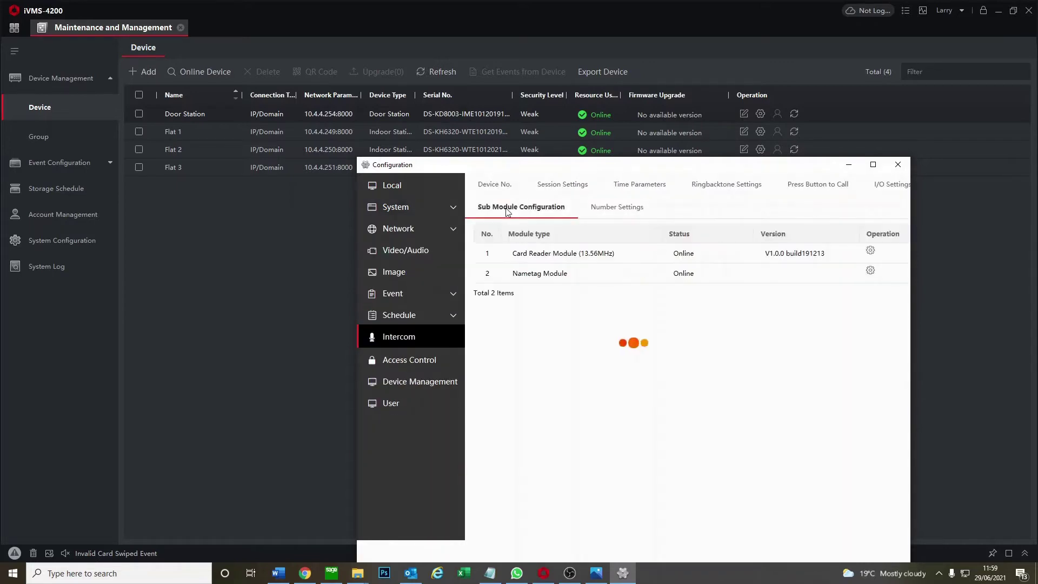
double_click(519, 253)
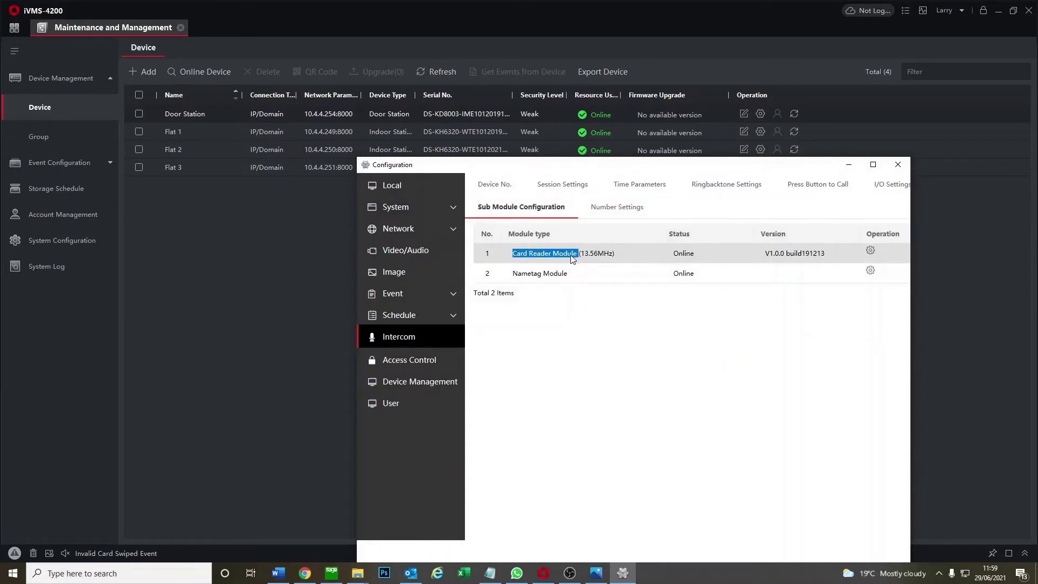
drag(514, 272, 572, 288)
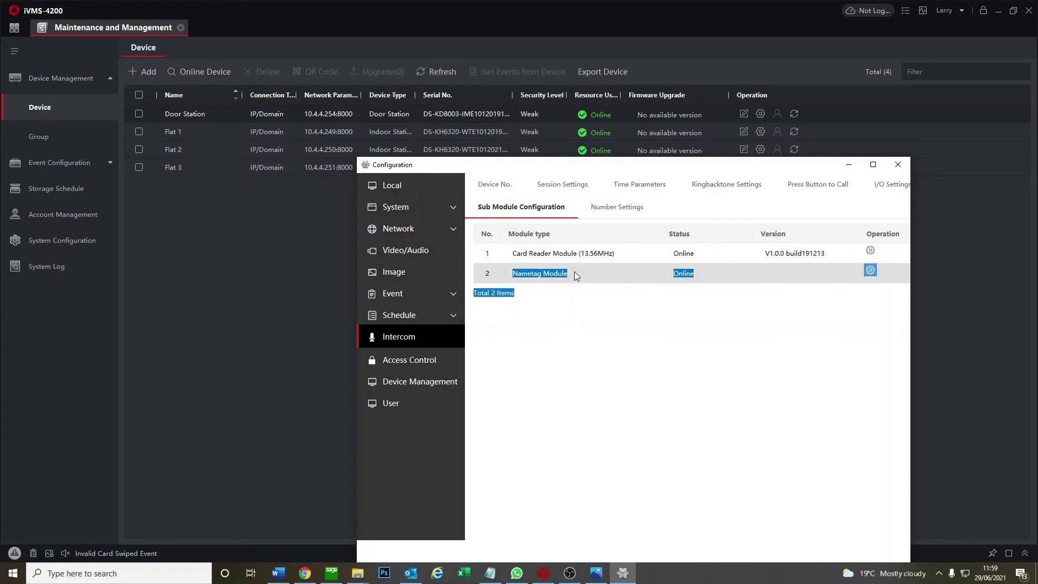
click(576, 273)
click(843, 185)
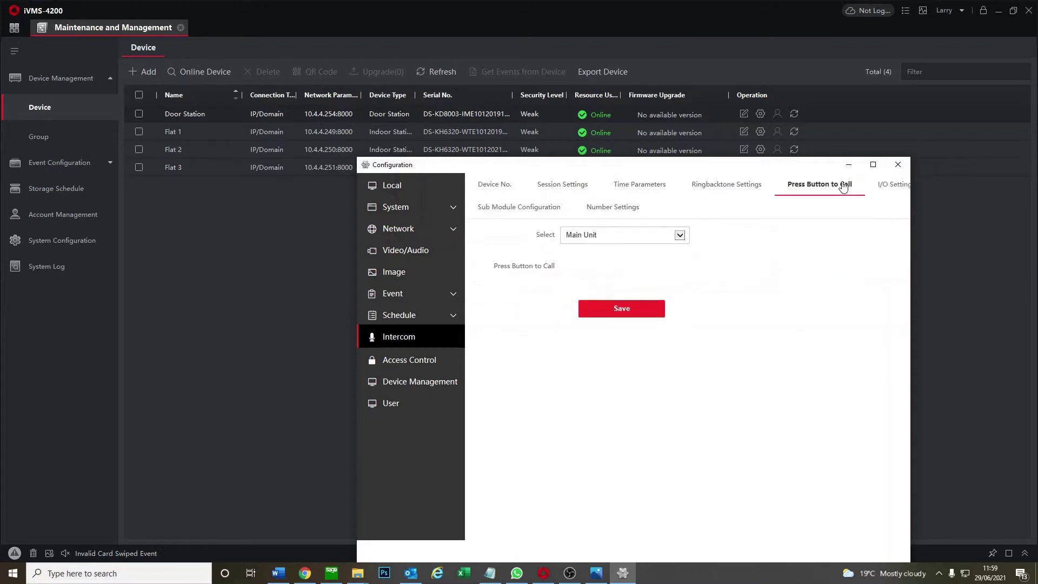
click(666, 236)
click(626, 244)
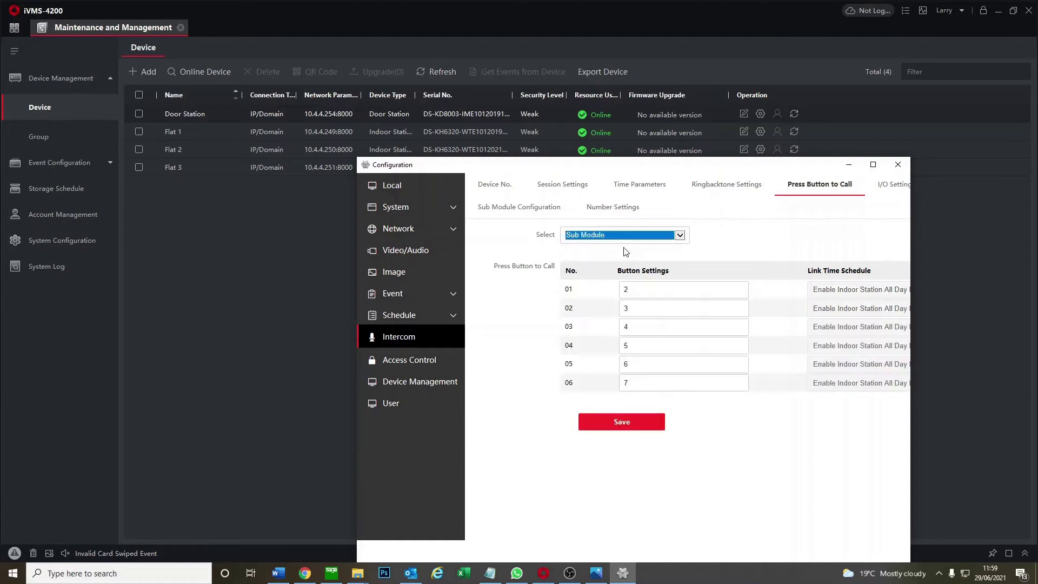
Set call buttons 01–06 to numbers 1–6, save, and close the configuration window
click(627, 289)
key(BackSpace)
text(1)
click(627, 308)
key(BackSpace)
text(2)
click(623, 324)
key(BackSpace)
text(3)
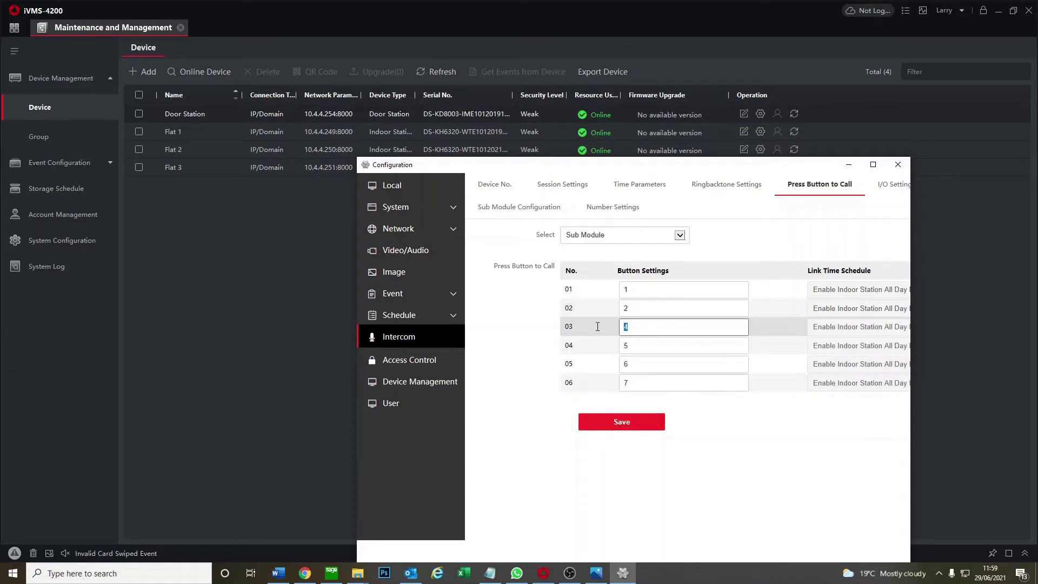
click(627, 346)
key(BackSpace)
text(4)
click(643, 370)
key(BackSpace)
text(5)
click(632, 382)
key(BackSpace)
text(6)
click(622, 421)
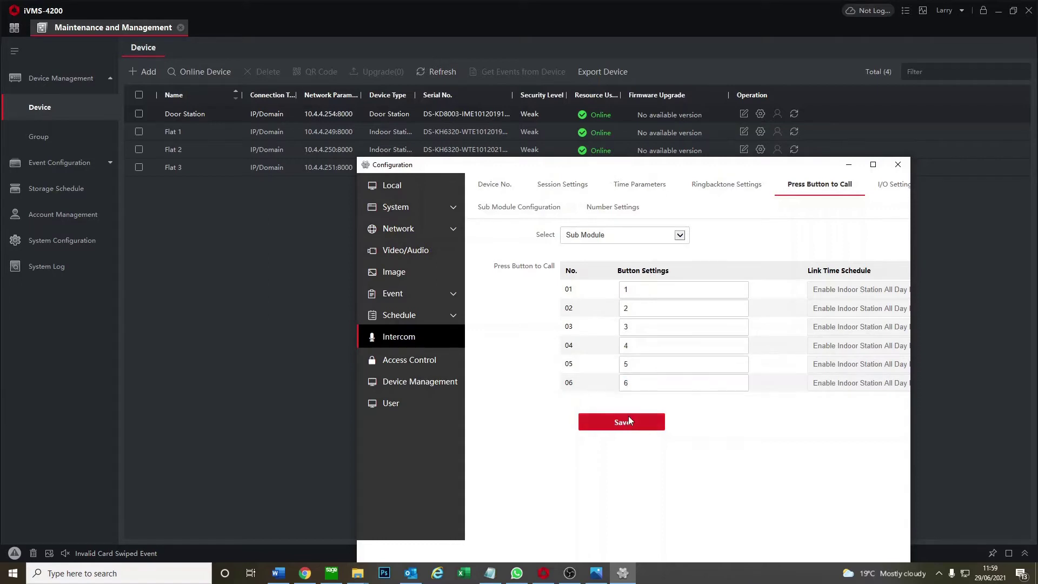
double_click(569, 288)
click(892, 166)
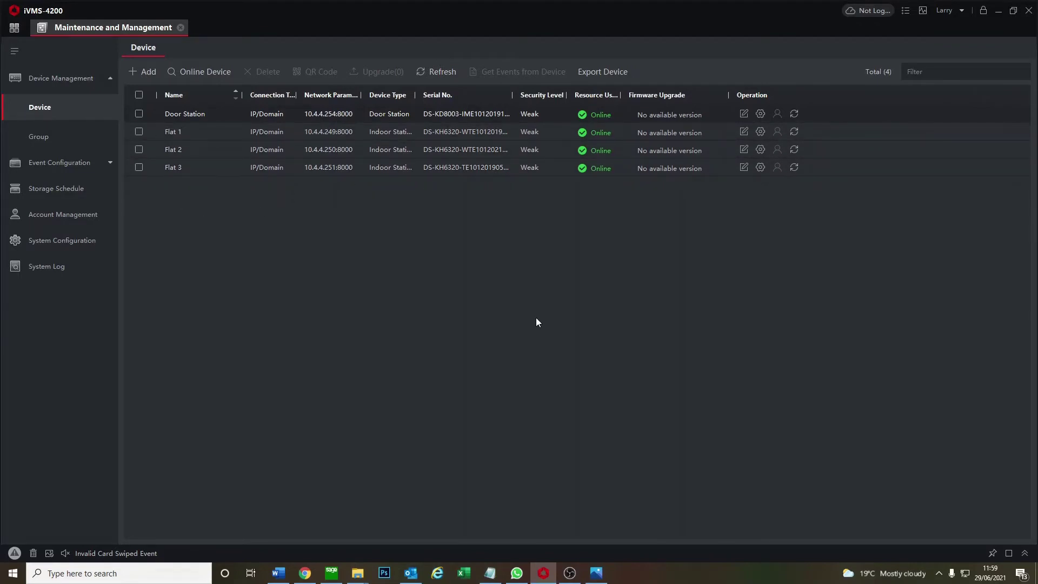
In the Person module, begin renaming Housing Block 1 by typing 'Larrys'
click(12, 28)
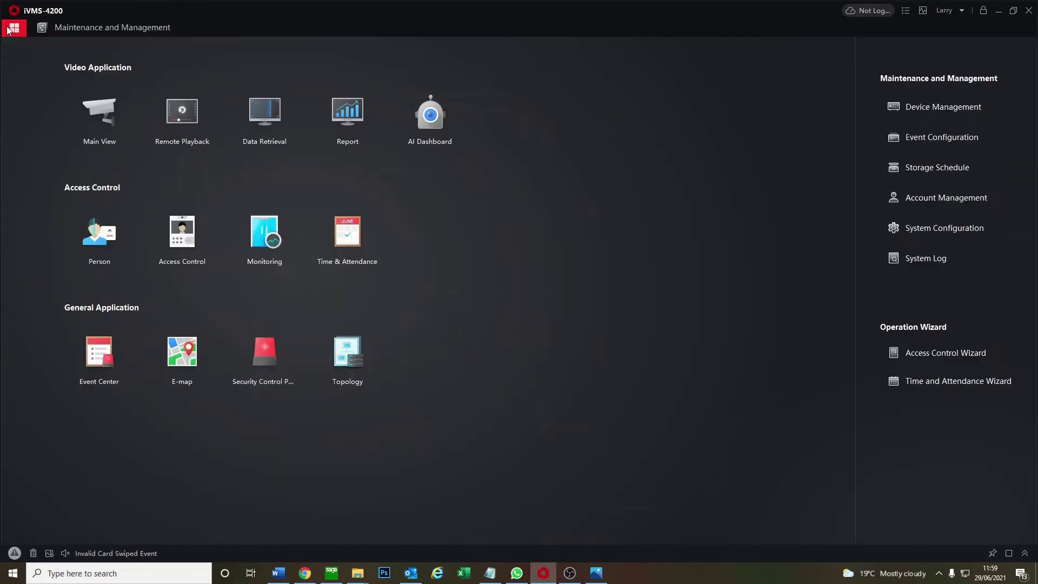
click(109, 233)
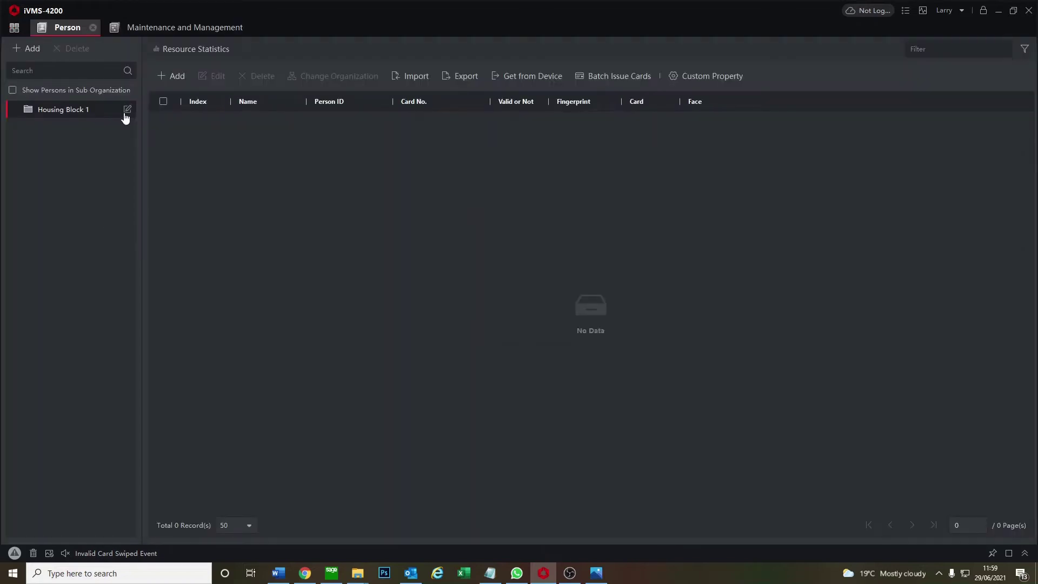
click(127, 110)
text(Larrys)
Finish renaming the organization to 'Larrys Flats' and start a new person entry with their name
text(Flats)
key(Return)
click(171, 76)
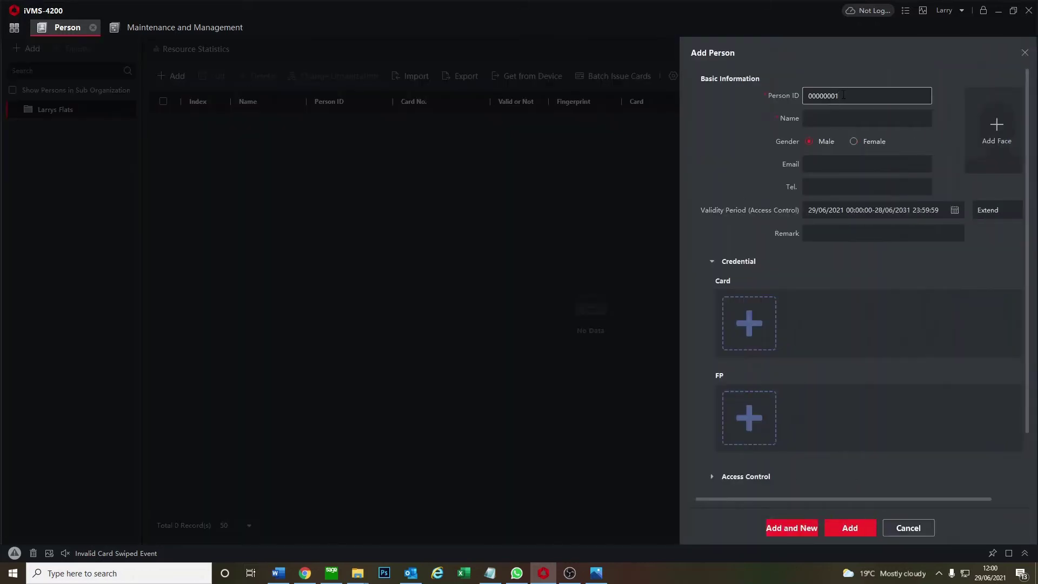
click(809, 114)
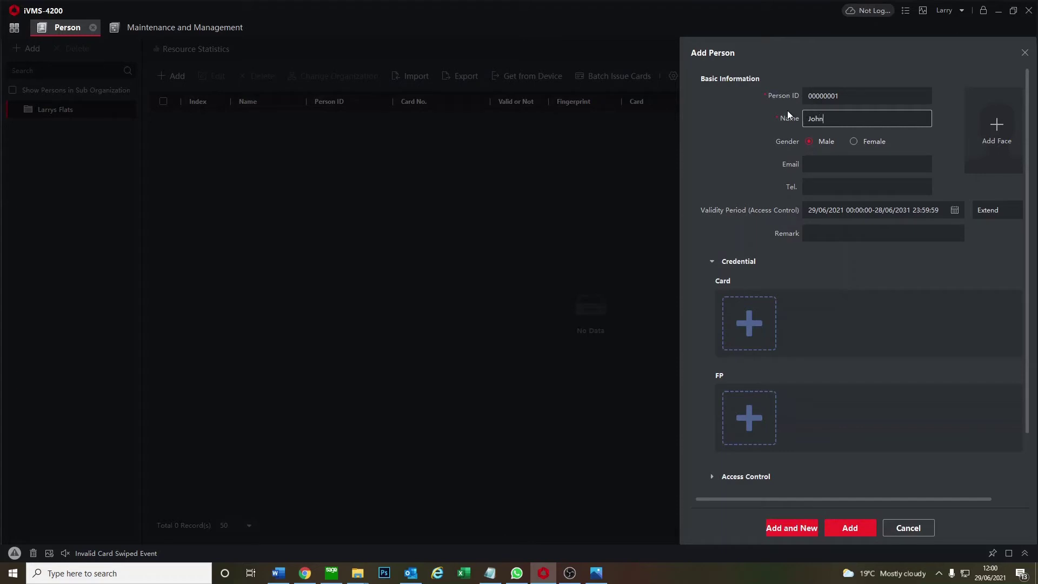
click(835, 162)
click(836, 181)
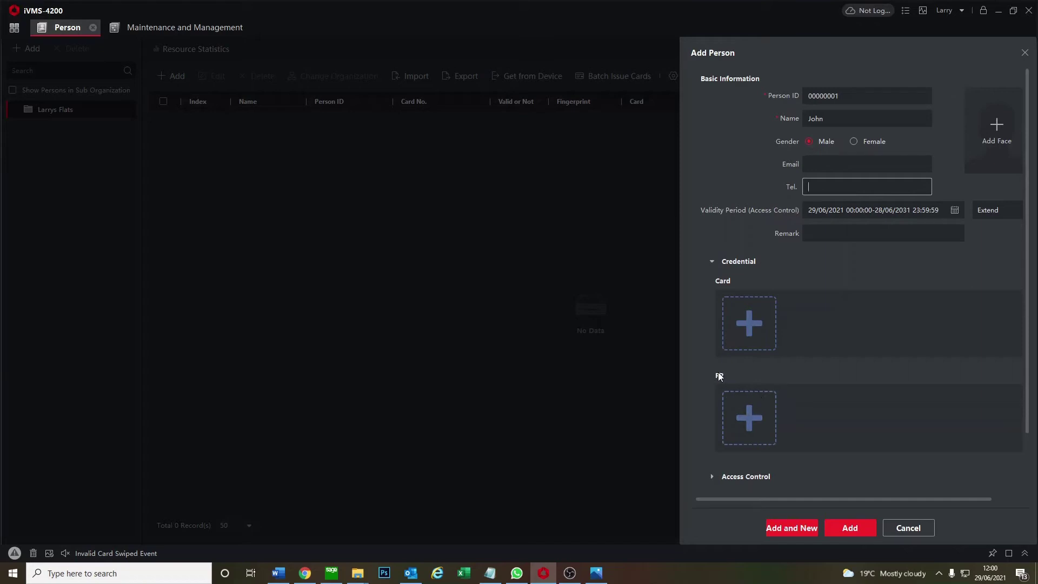
Keep card type Normal Card and set card reading to Card Reader mode via the Door Station
click(748, 327)
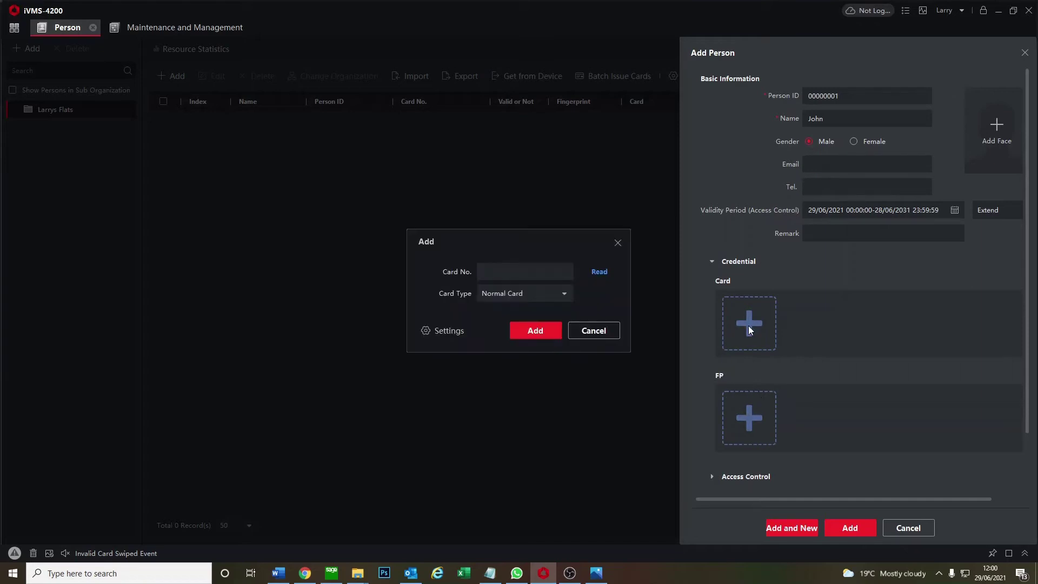
click(488, 294)
click(498, 312)
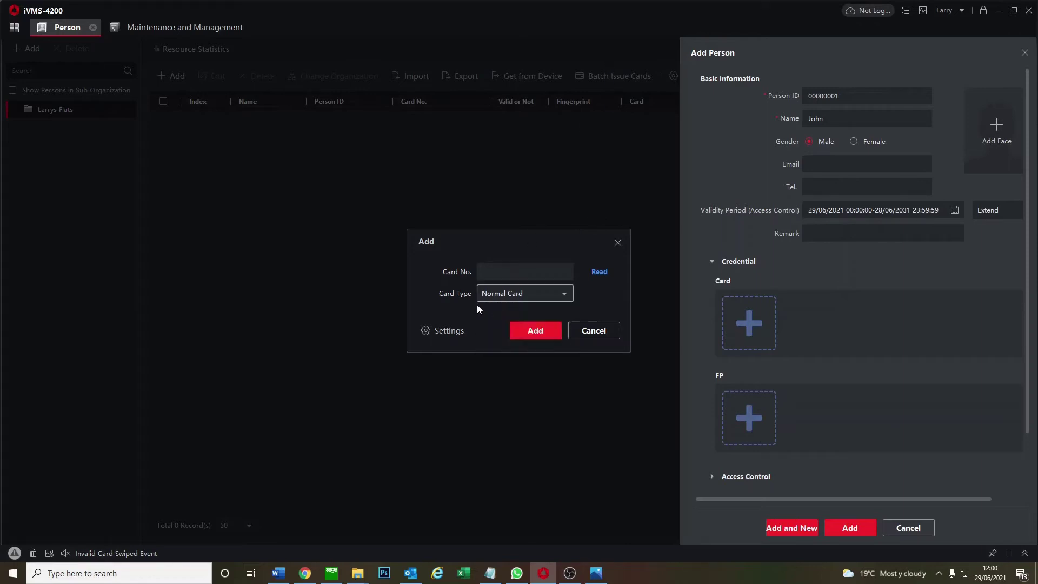
click(440, 332)
click(498, 257)
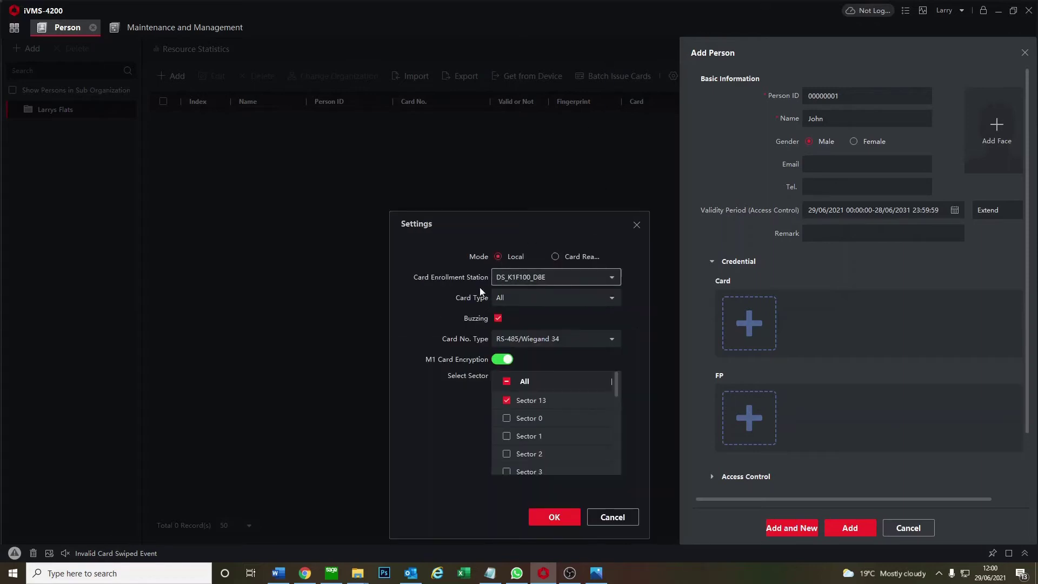
click(562, 255)
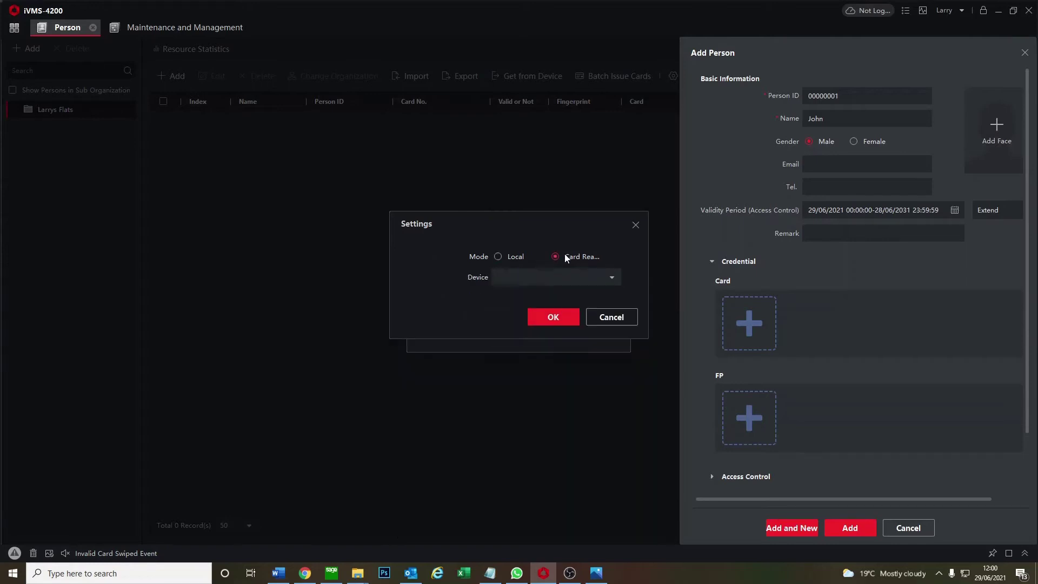
click(605, 276)
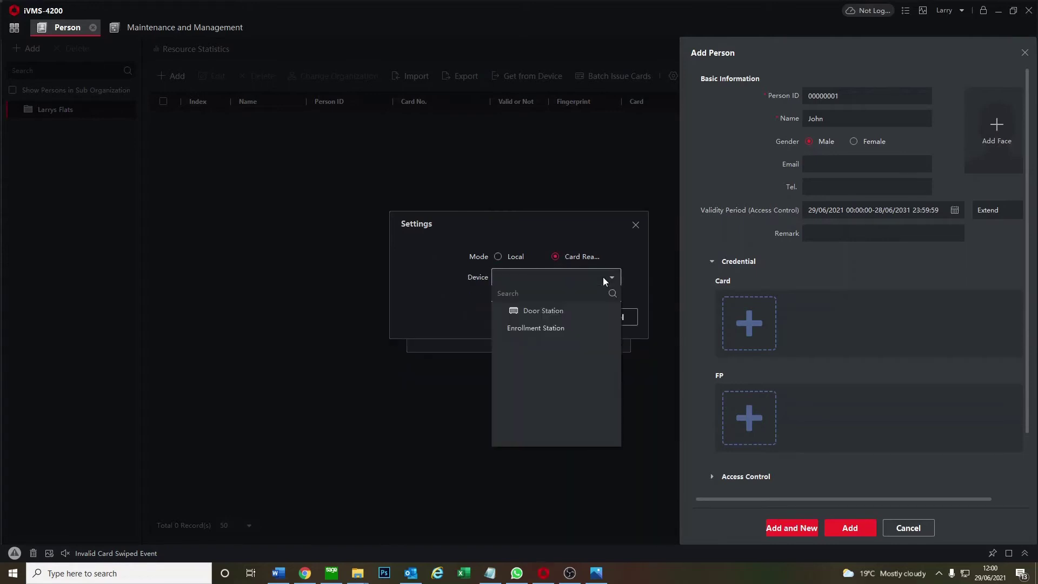
click(540, 312)
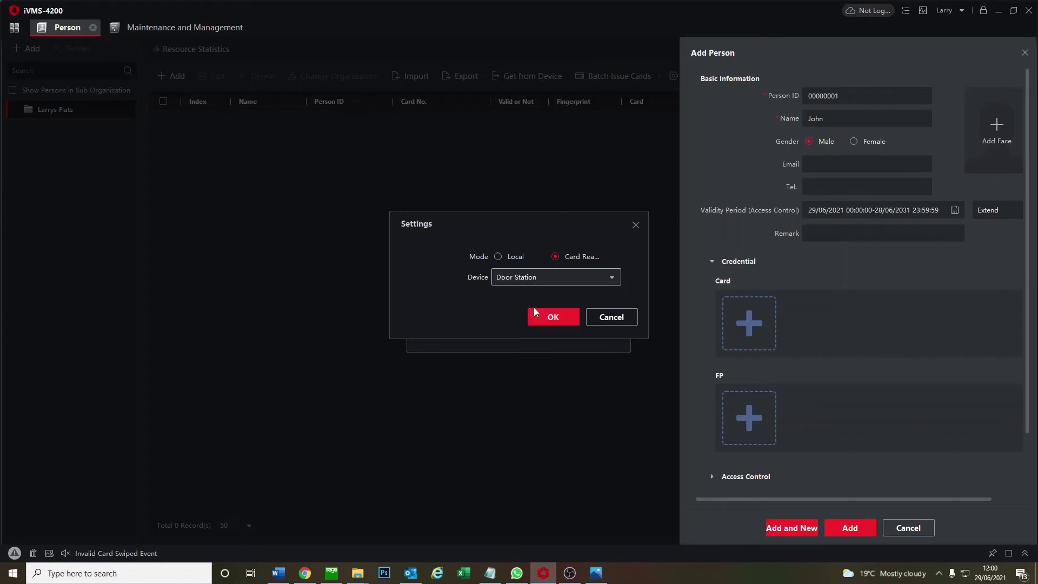
click(544, 316)
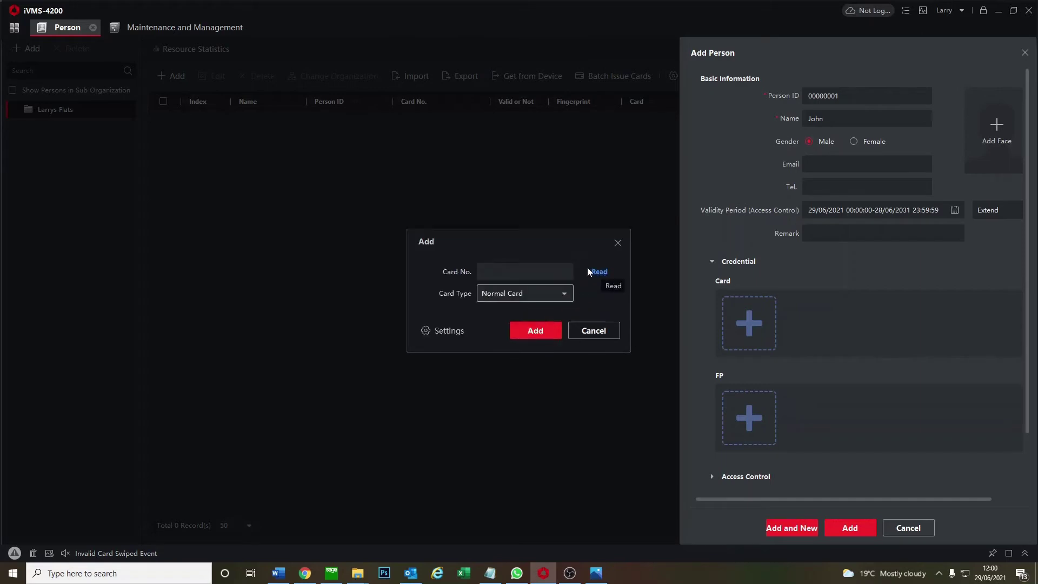
Read two fob cards at the Door Station's reader and add both to the resident
click(588, 270)
click(538, 328)
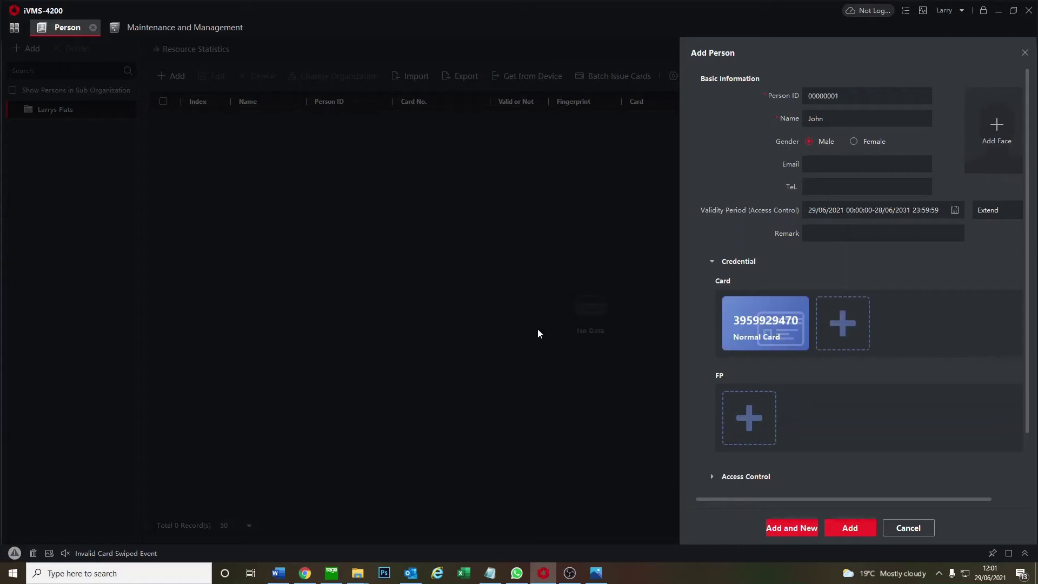
mouse_move(792, 309)
click(849, 332)
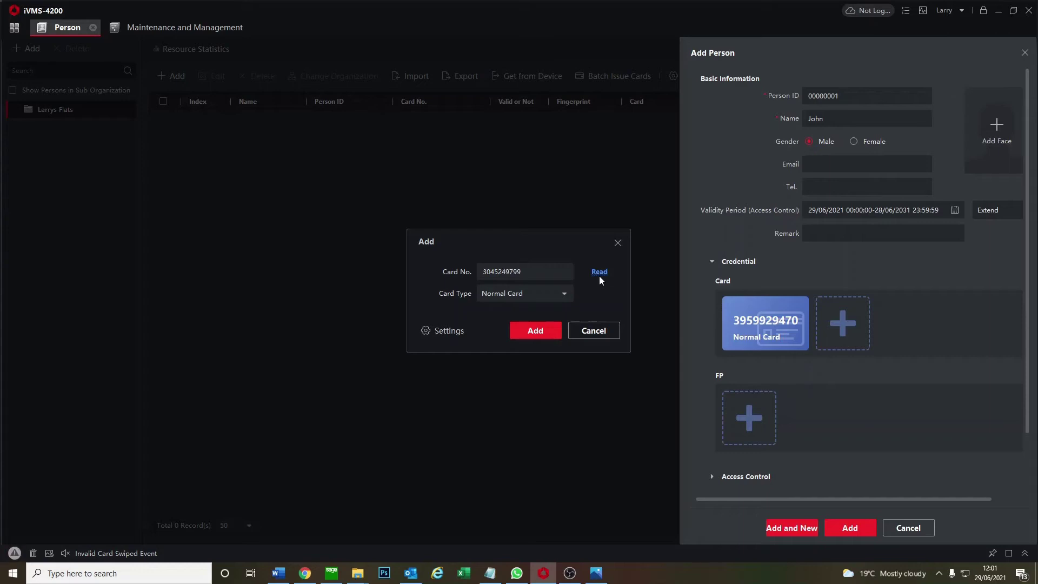
click(518, 331)
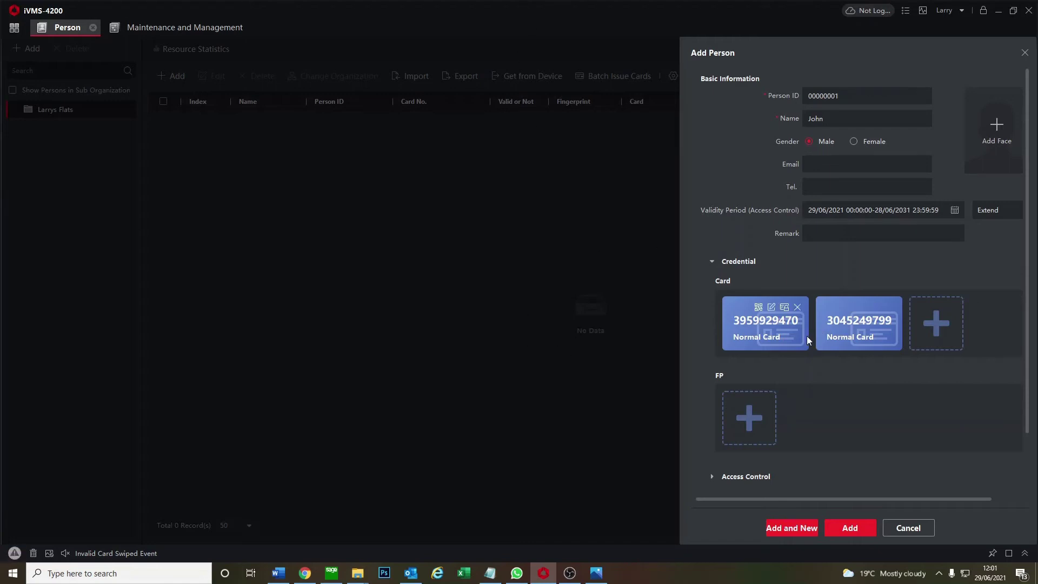
Check the access control settings and find the access group list still empty
scroll(807, 336, down, 1)
scroll(803, 338, down, 1)
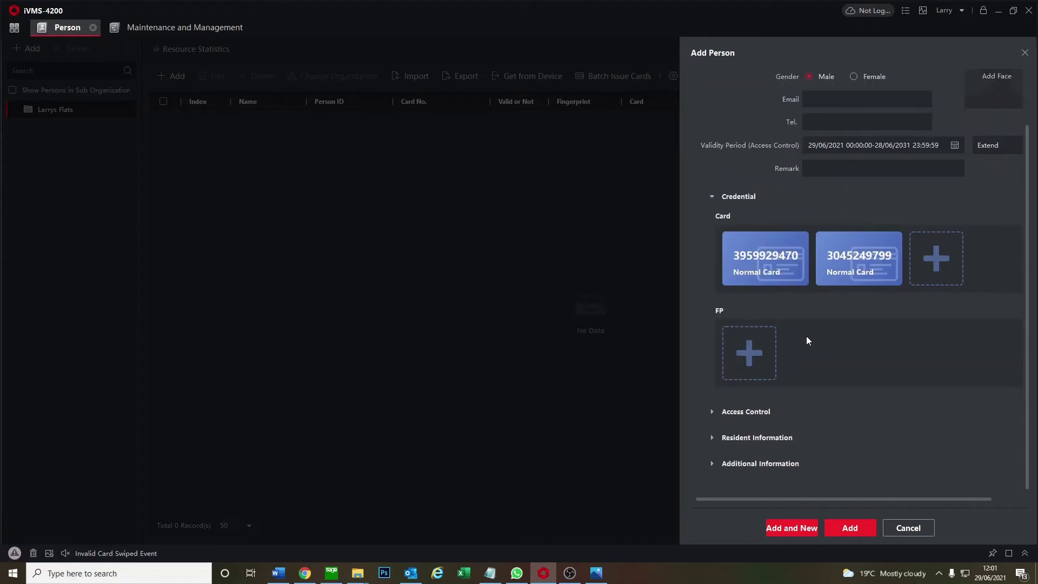
click(712, 406)
scroll(711, 406, down, 3)
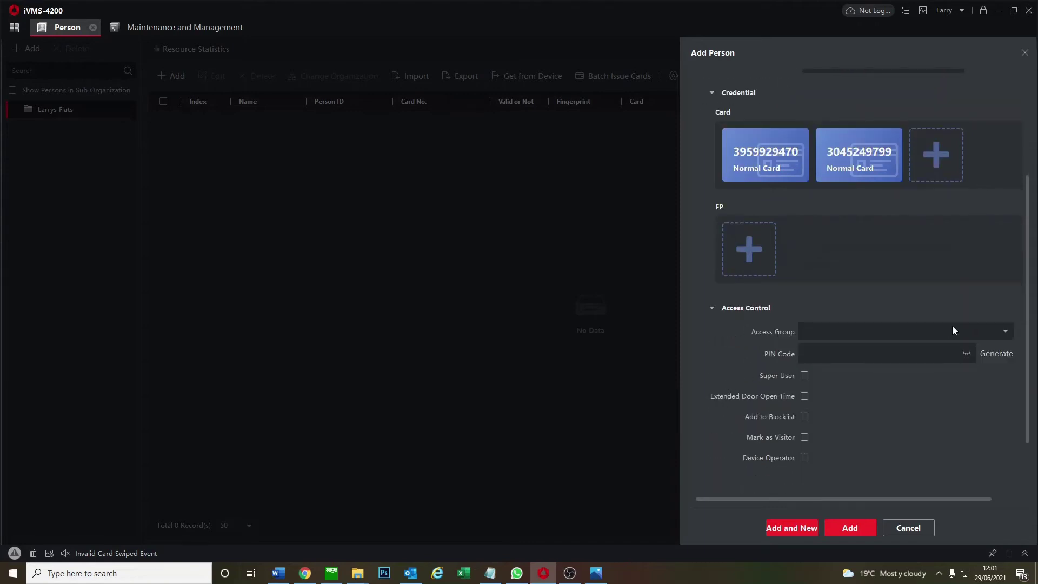
click(1006, 333)
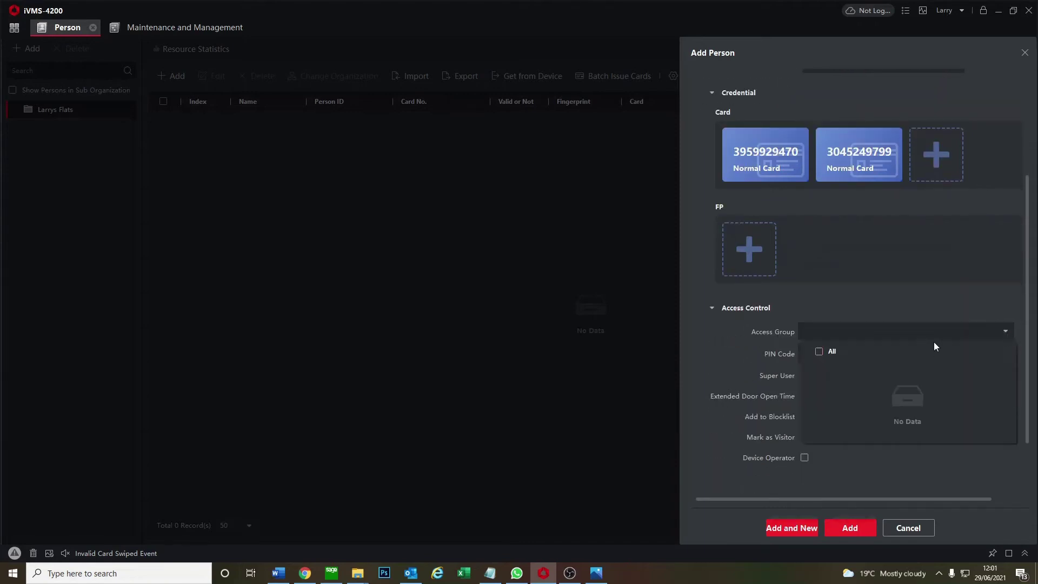
click(887, 463)
scroll(860, 393, down, 2)
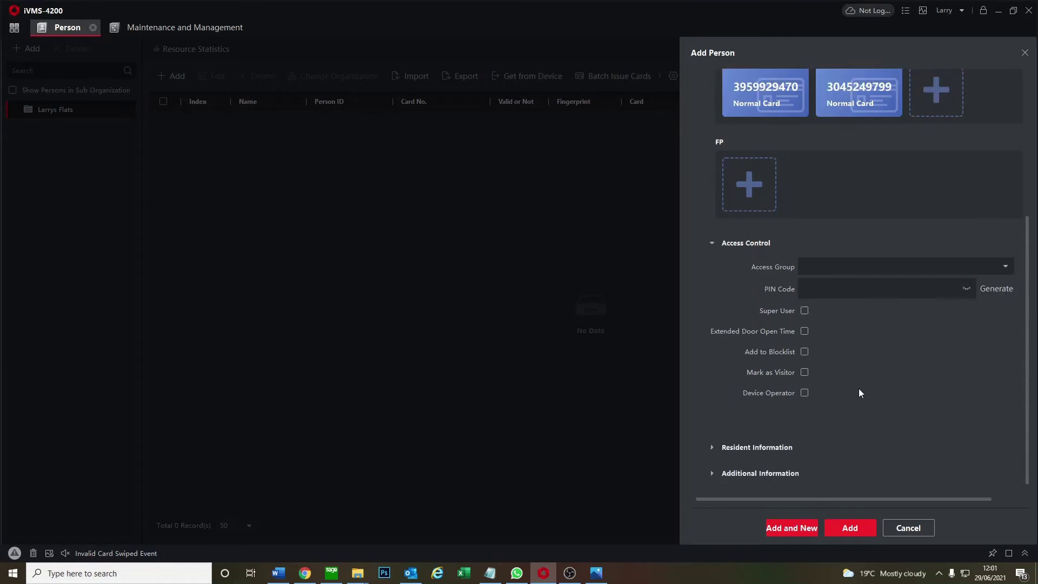
click(706, 242)
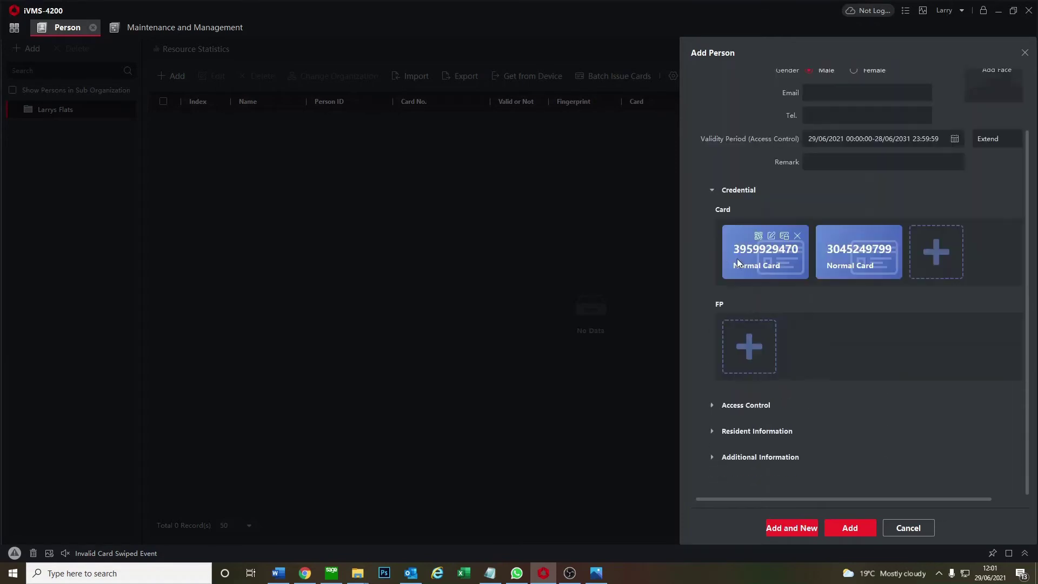
Bind the resident to Flat 1, floor 1, room 1, and save him to the person list
click(714, 431)
scroll(727, 417, down, 1)
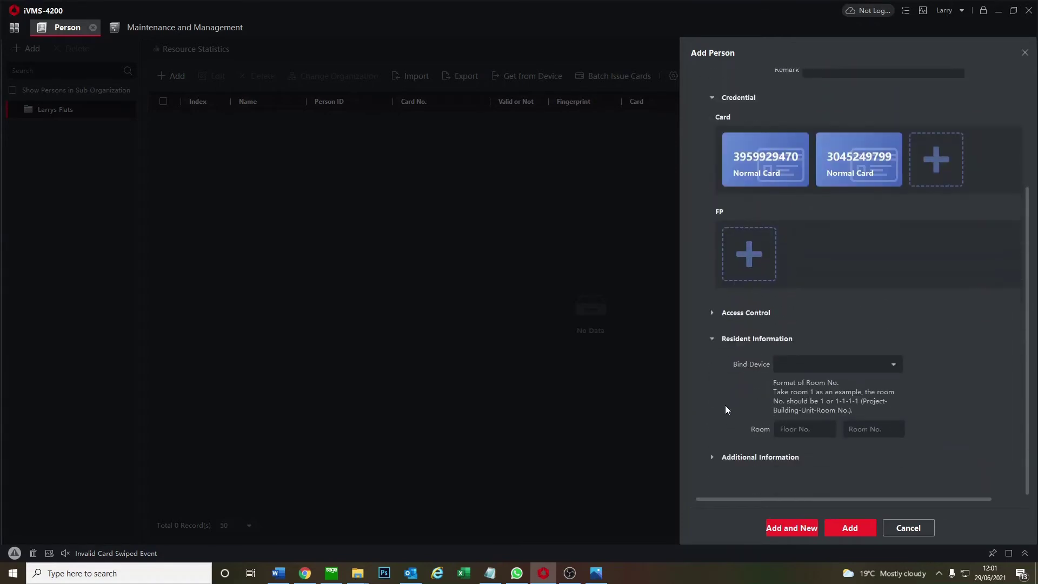
click(898, 368)
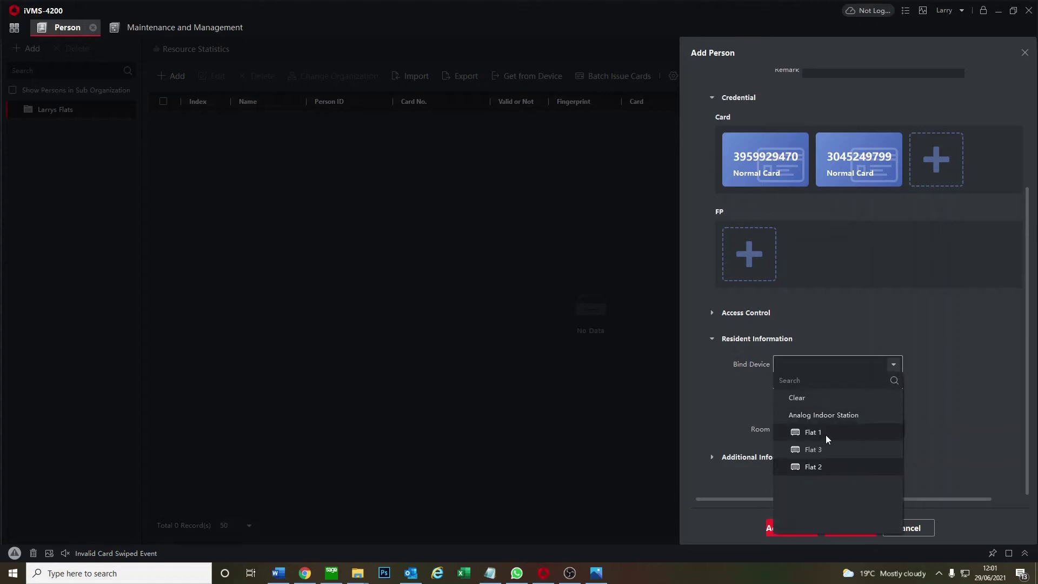
click(826, 435)
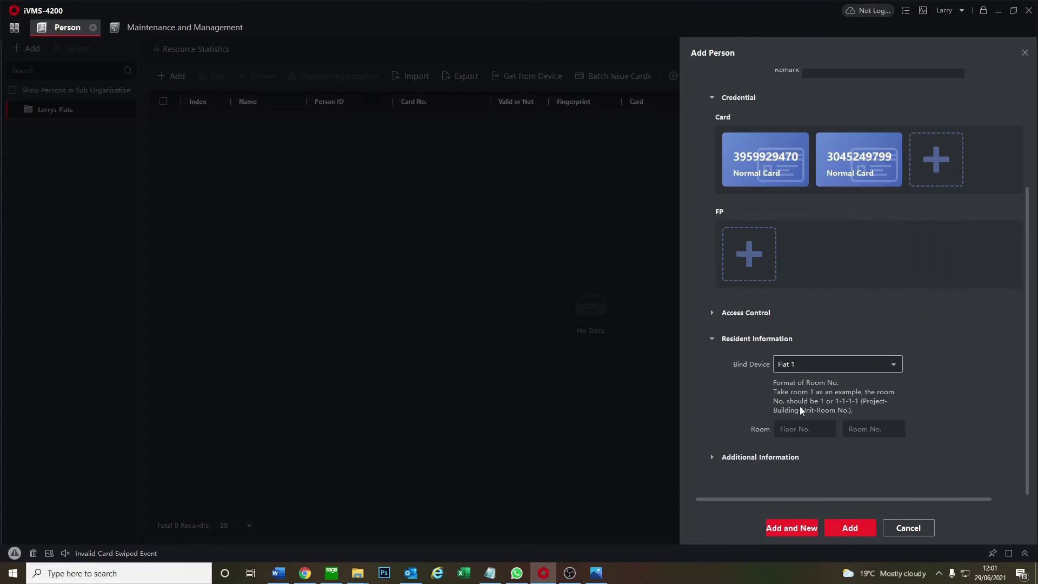
click(806, 427)
text(1)
key(Tab)
text(1)
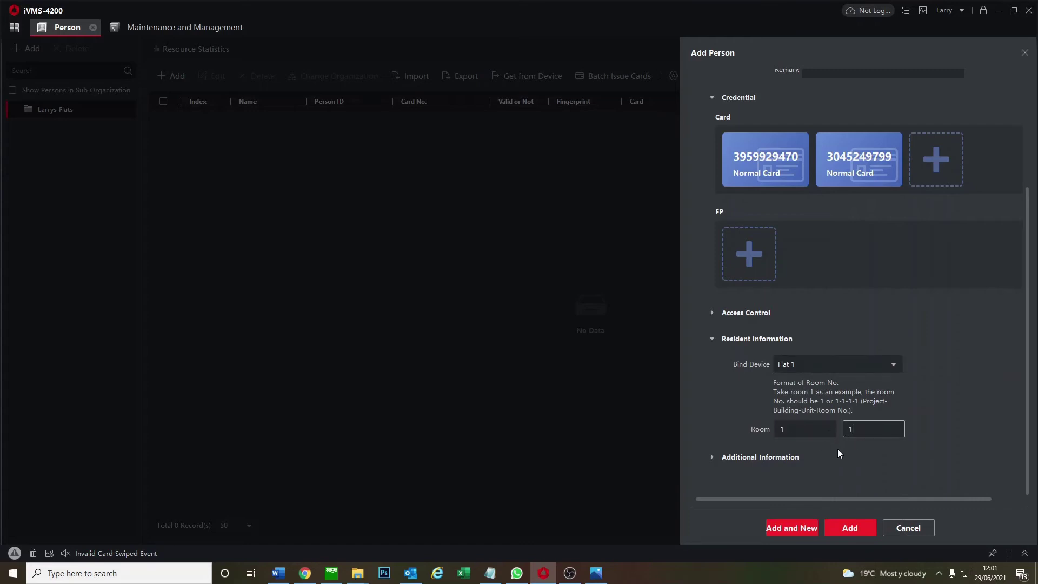
click(718, 460)
scroll(732, 443, down, 3)
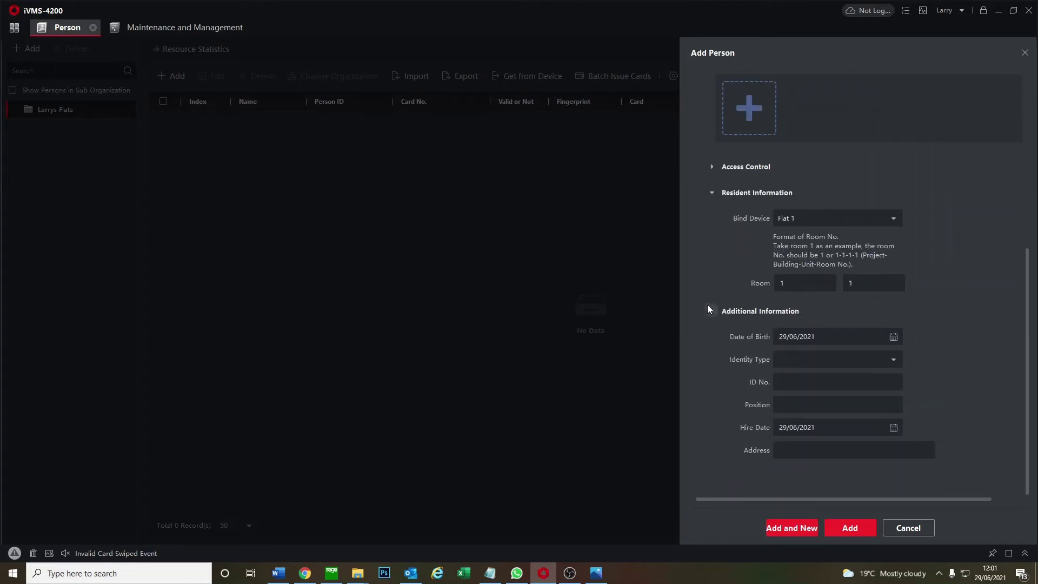
click(708, 308)
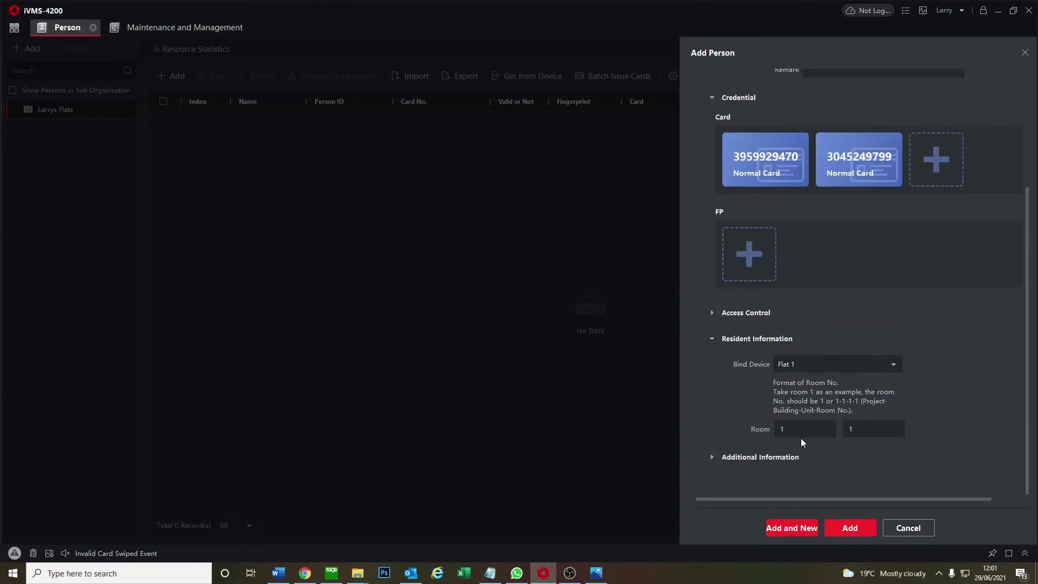
click(853, 525)
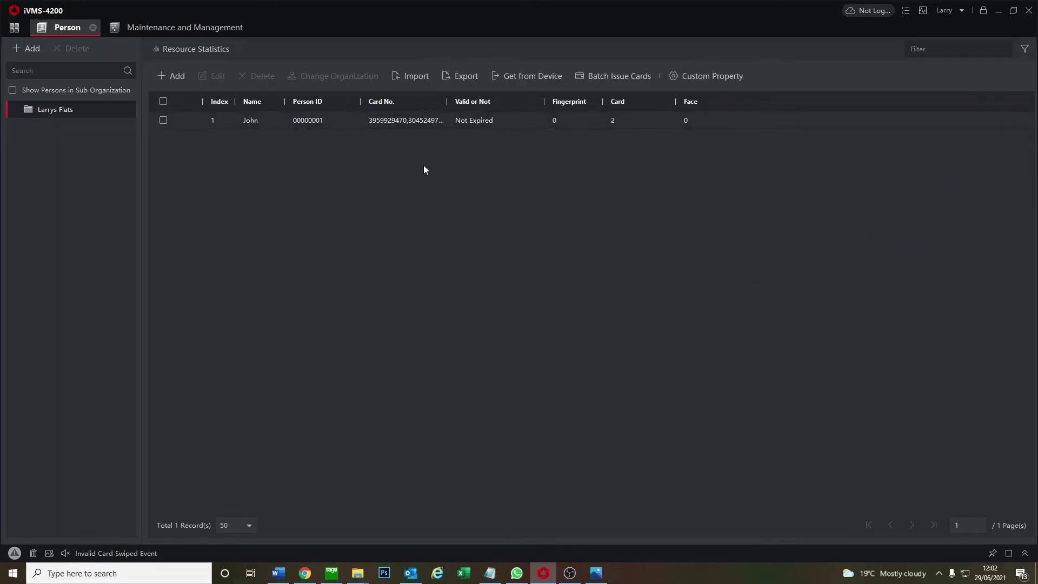
Start a new person record with the resident's first name and gender Female
click(174, 81)
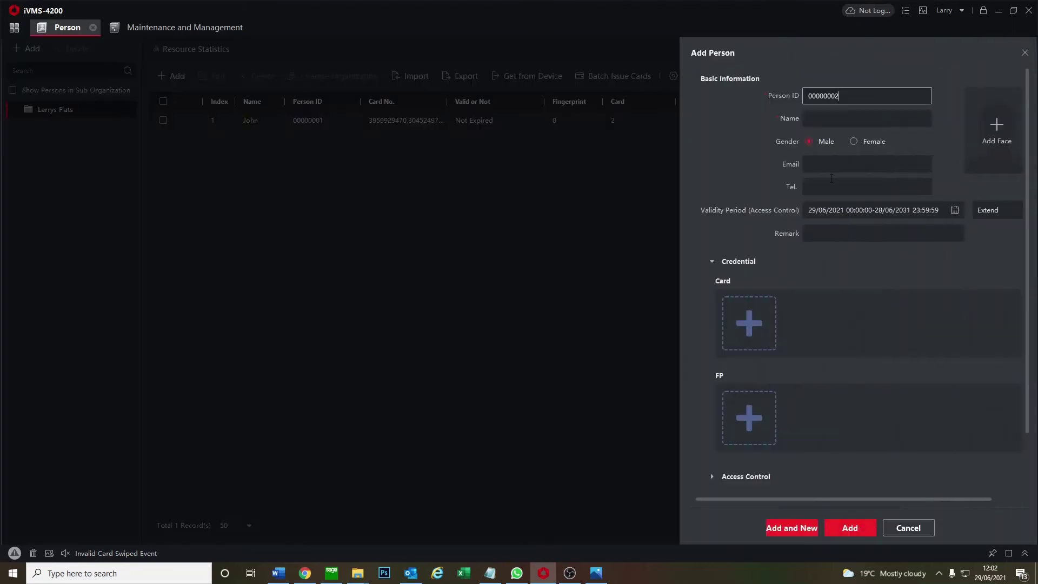
click(851, 118)
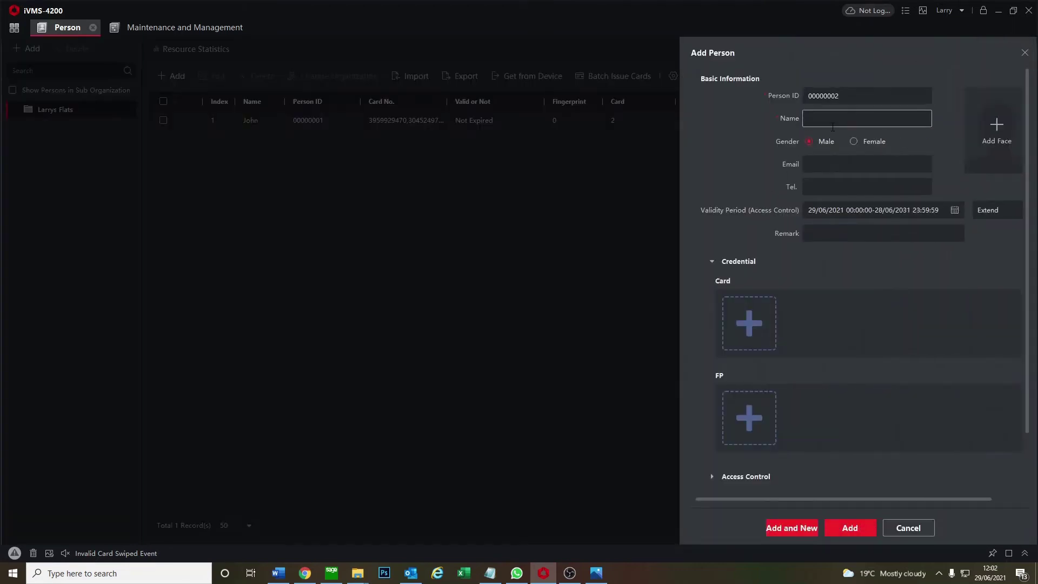
text(Sandra)
click(853, 141)
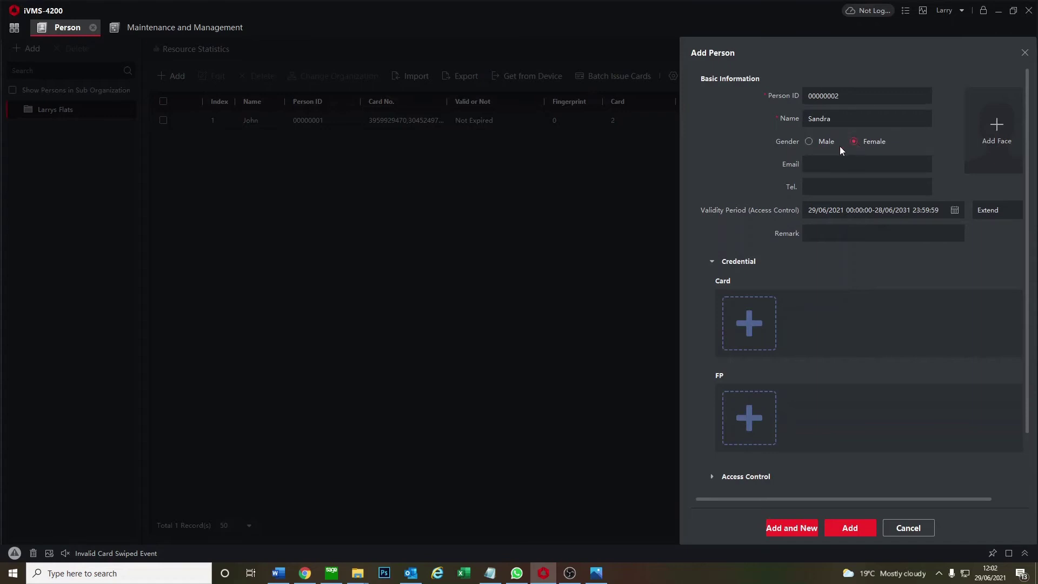
Read and attach her first fob card, then read in a second card
click(756, 318)
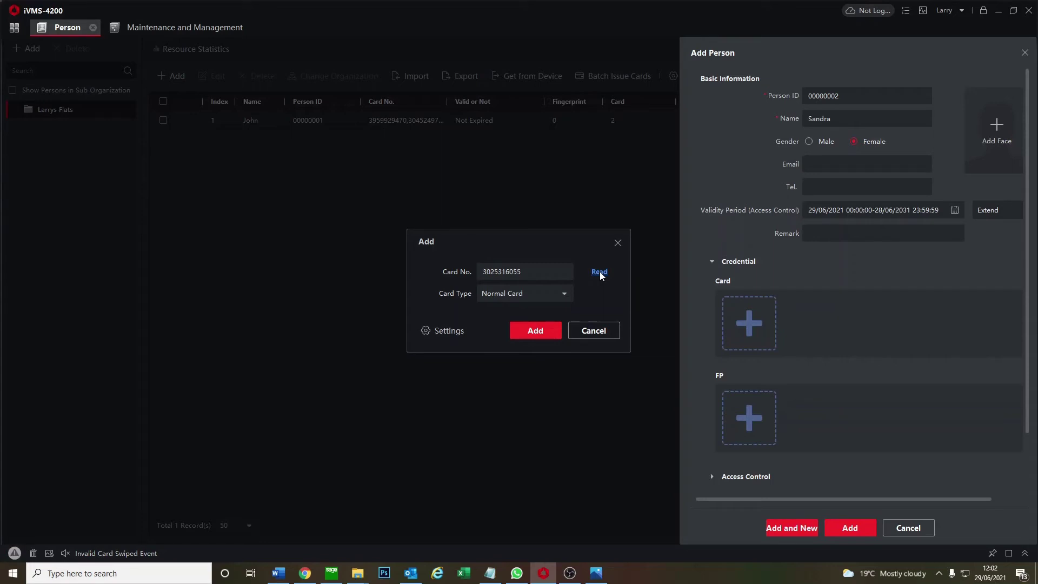
click(534, 335)
click(843, 317)
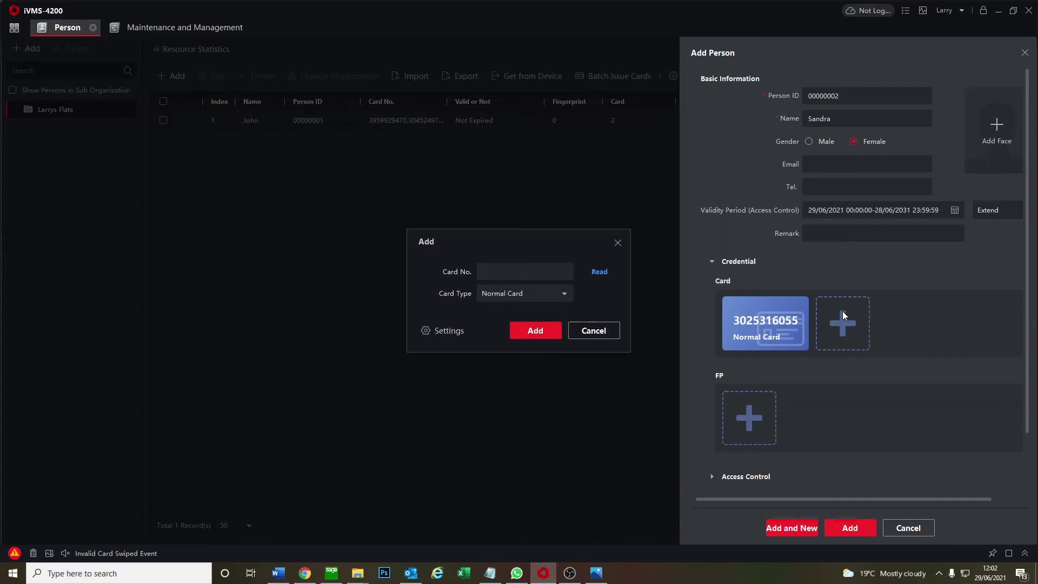
click(603, 273)
Attach the second fob card and bind the resident to Flat 2
click(523, 331)
scroll(920, 350, down, 1)
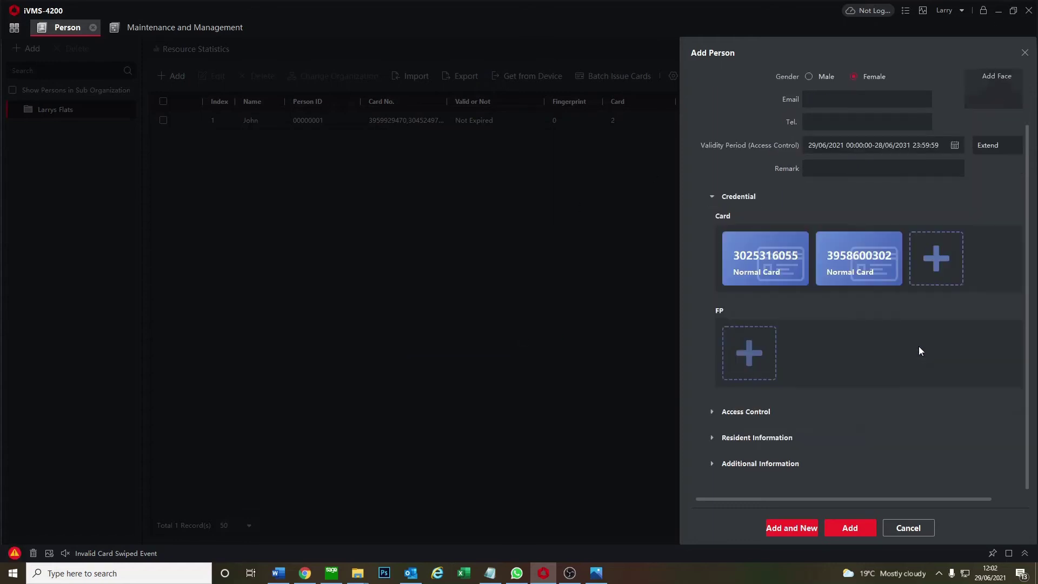
click(712, 436)
click(882, 362)
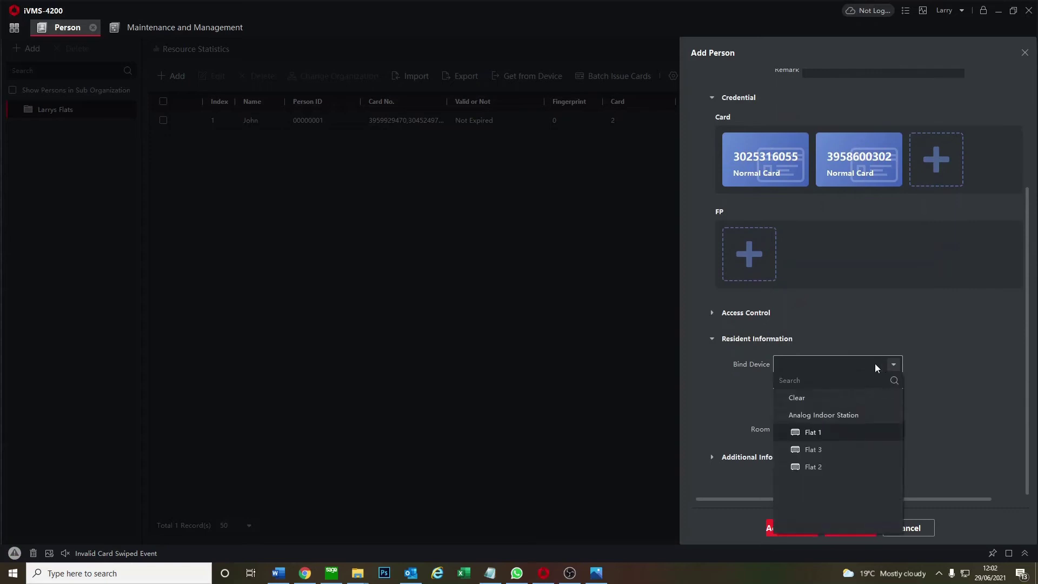
click(808, 451)
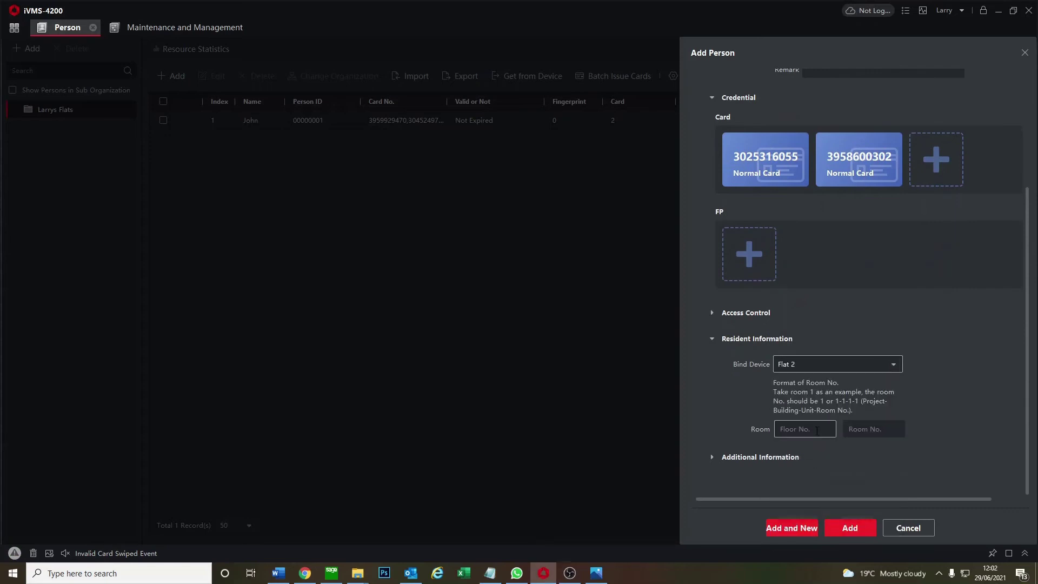
Set the floor number to 1, correcting the mistakenly entered 2
click(813, 427)
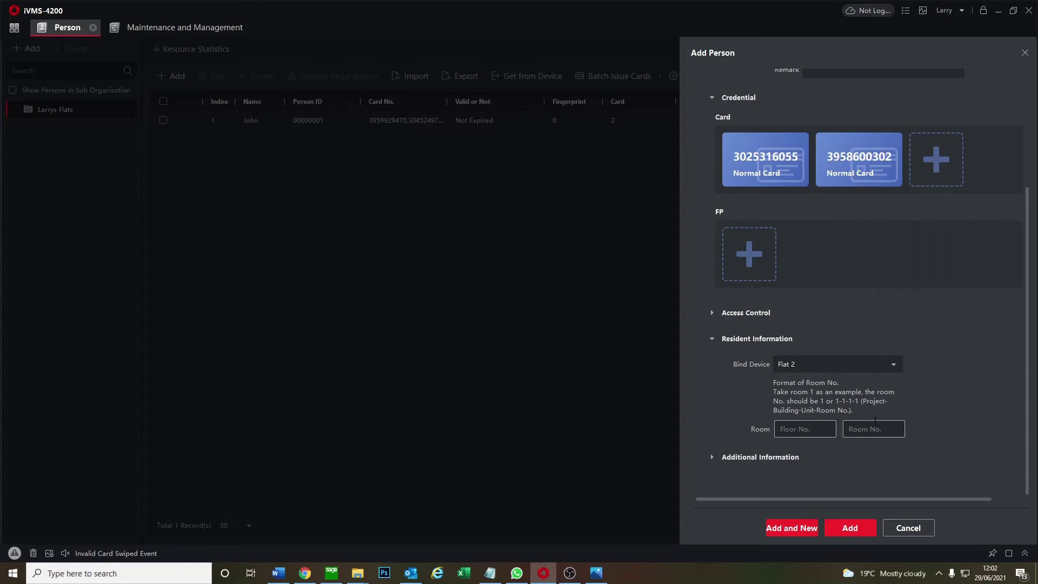
text(2)
key(Tab)
text(1)
key(shift+Tab)
text(1)
key(Tab)
Enter room 2, save the second resident, and start a third female resident's record
text(2)
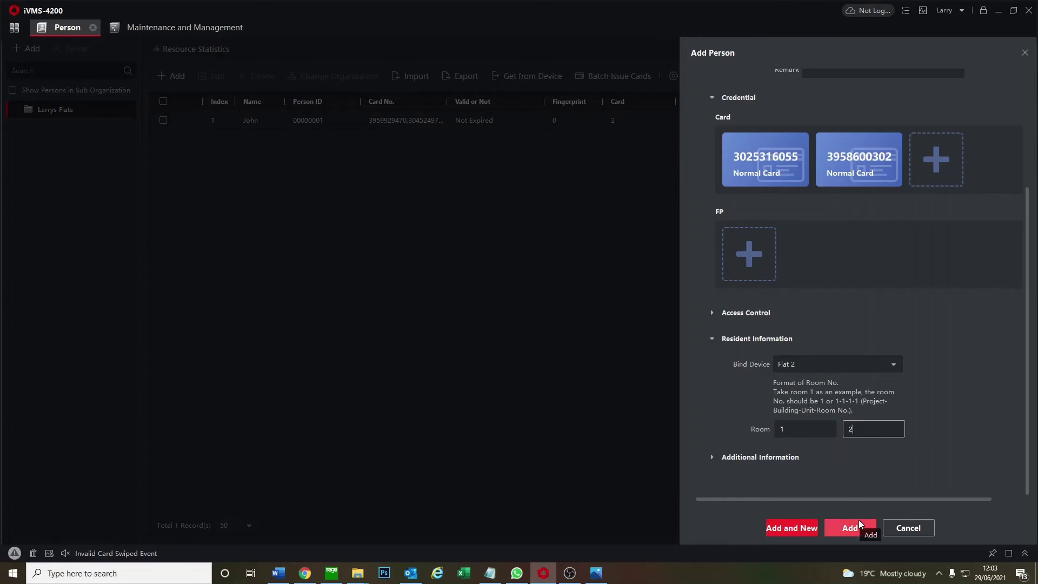
click(860, 524)
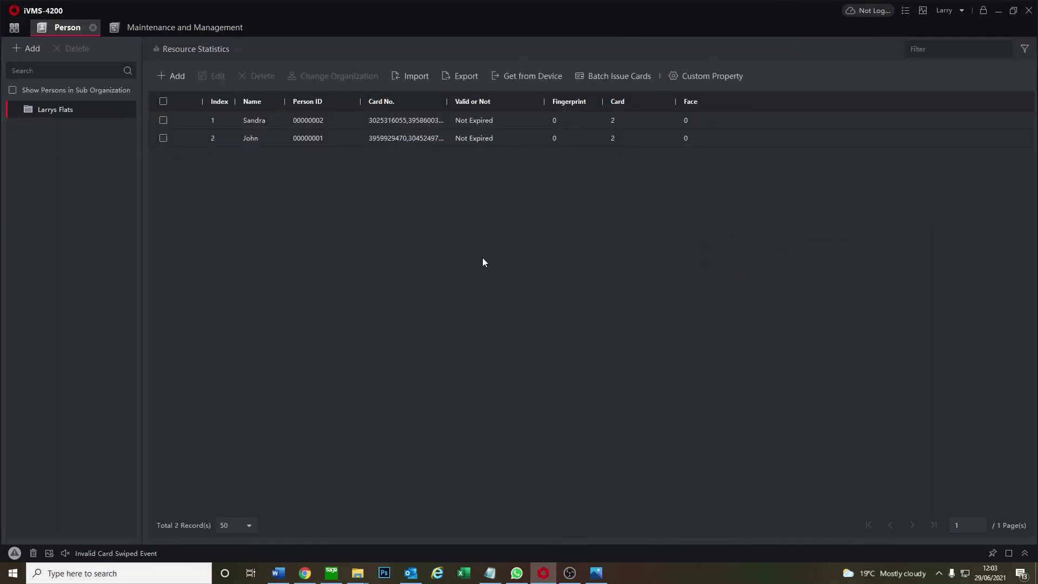
click(172, 76)
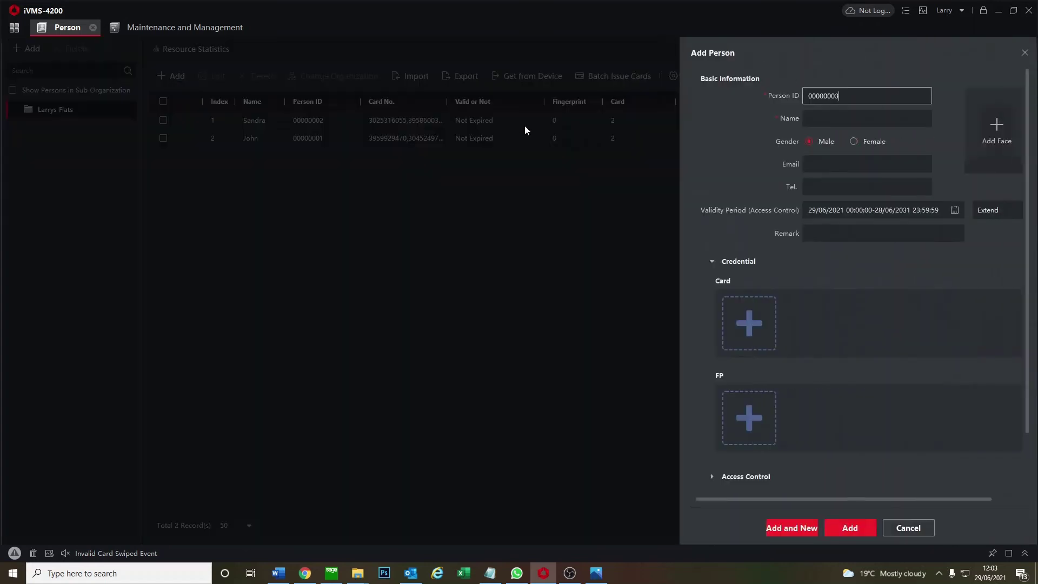
click(815, 117)
text(Suzy)
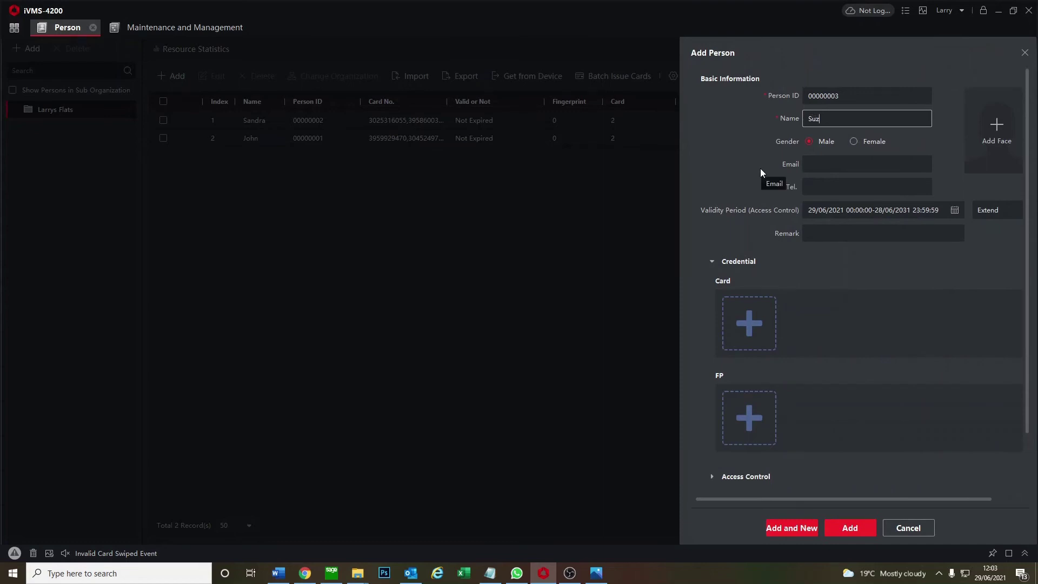
click(861, 141)
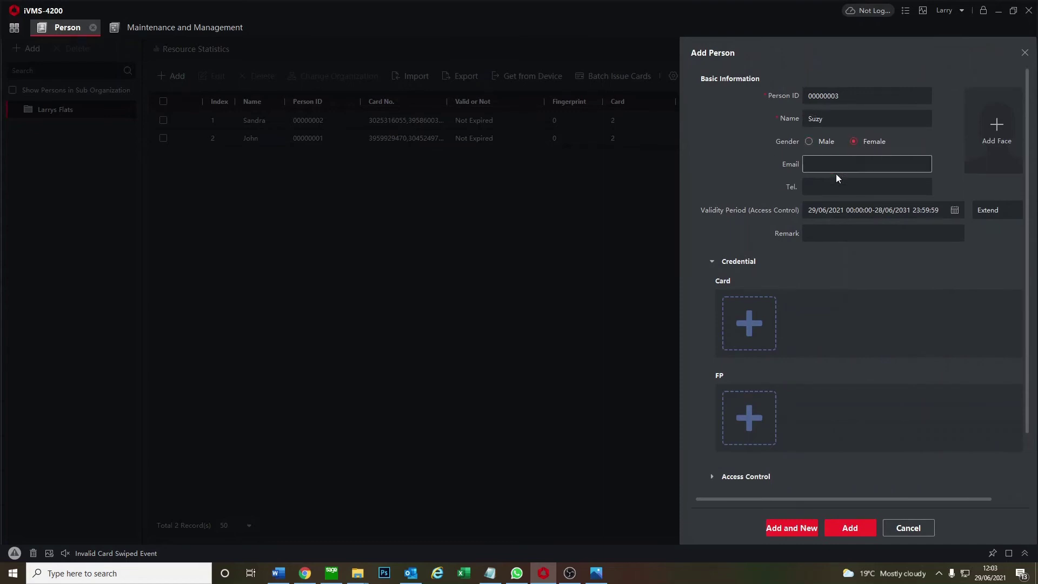
Read and attach two fob cards to the third resident
click(759, 308)
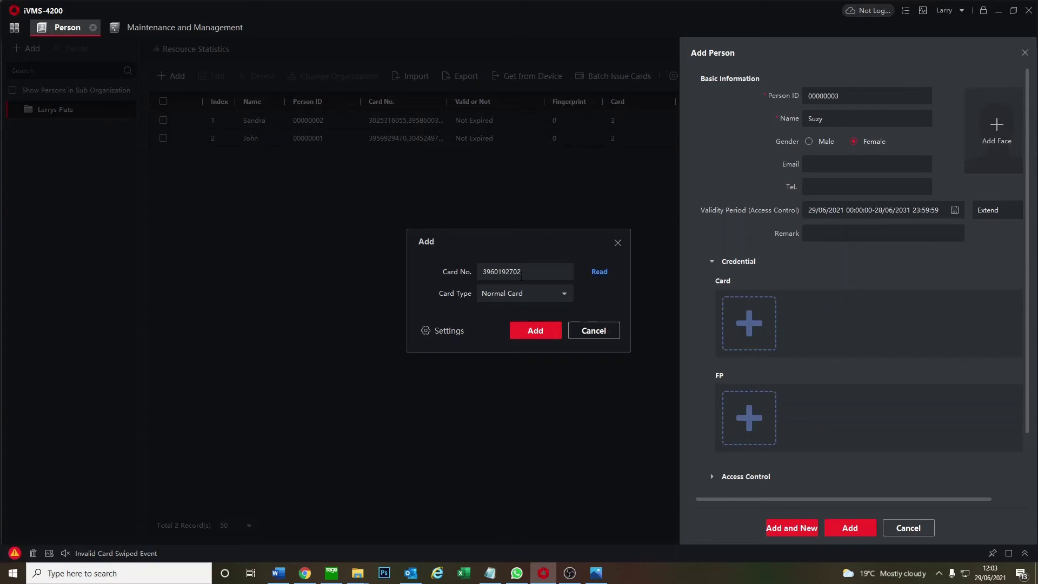
click(529, 324)
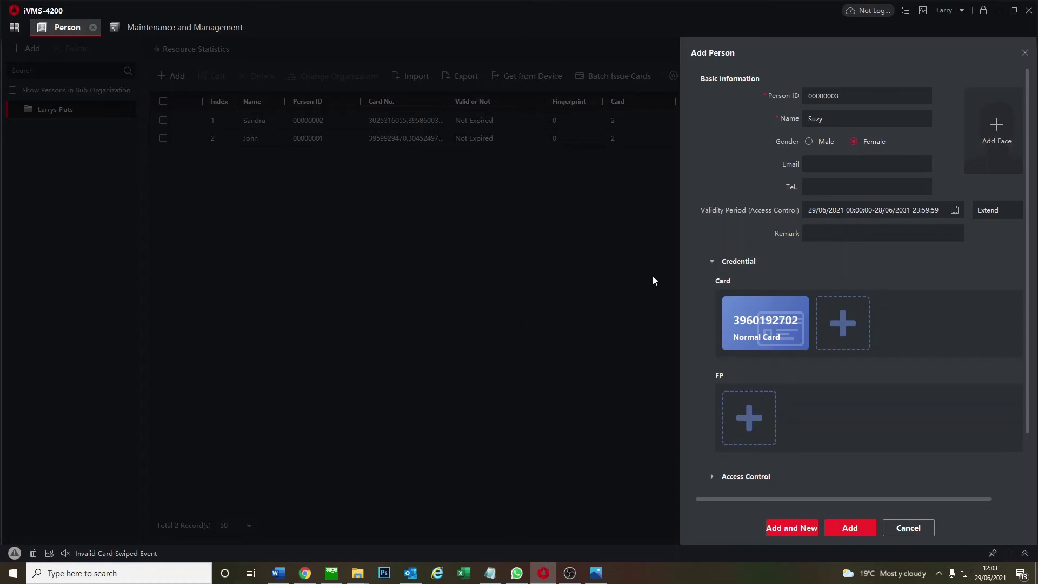
click(839, 318)
click(601, 272)
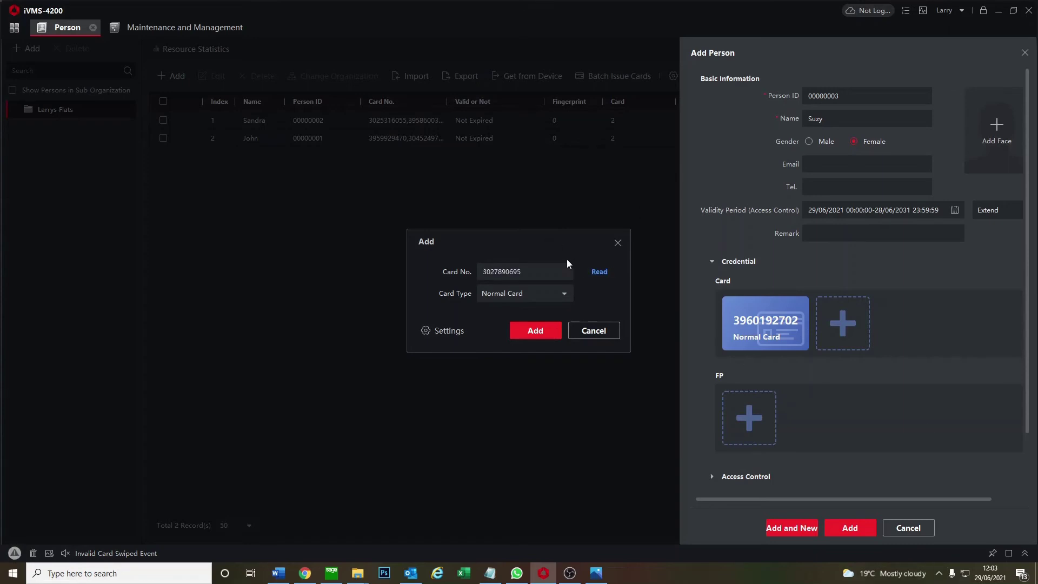
click(545, 329)
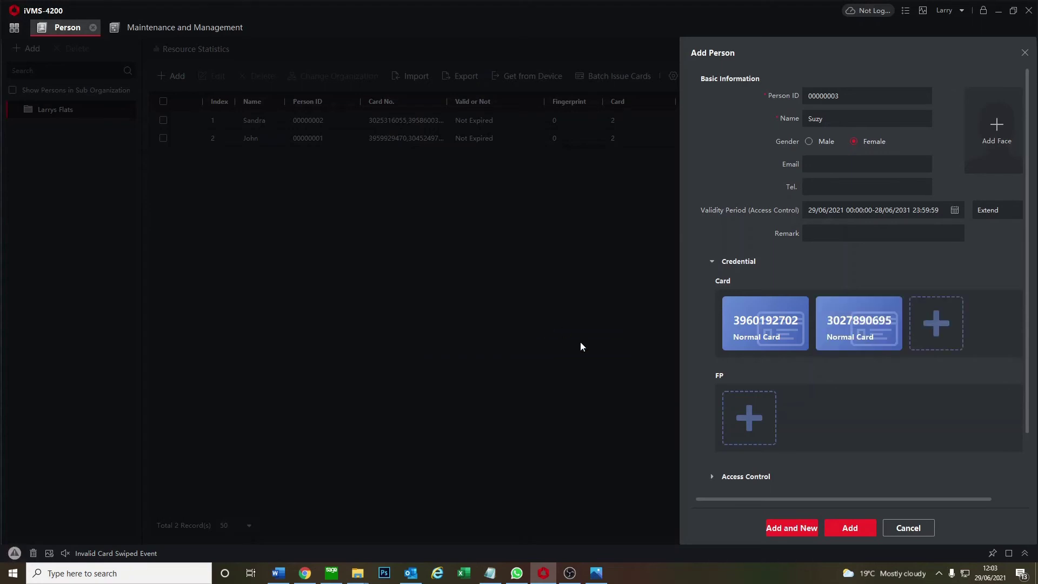
Bind the third resident to Flat 3, floor 1, room 3, and save her
scroll(783, 375, down, 2)
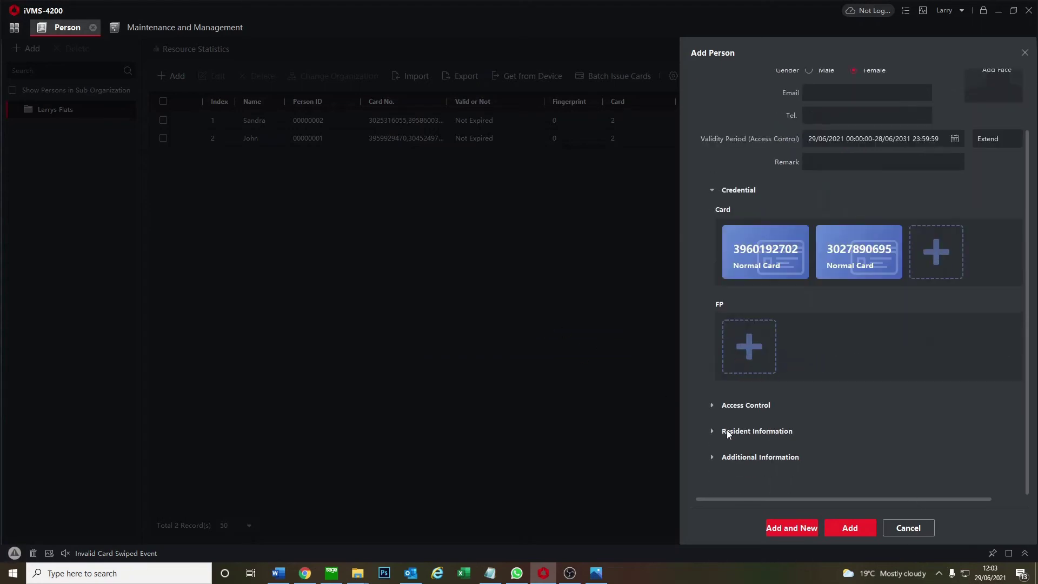
click(706, 430)
scroll(752, 411, down, 2)
click(804, 390)
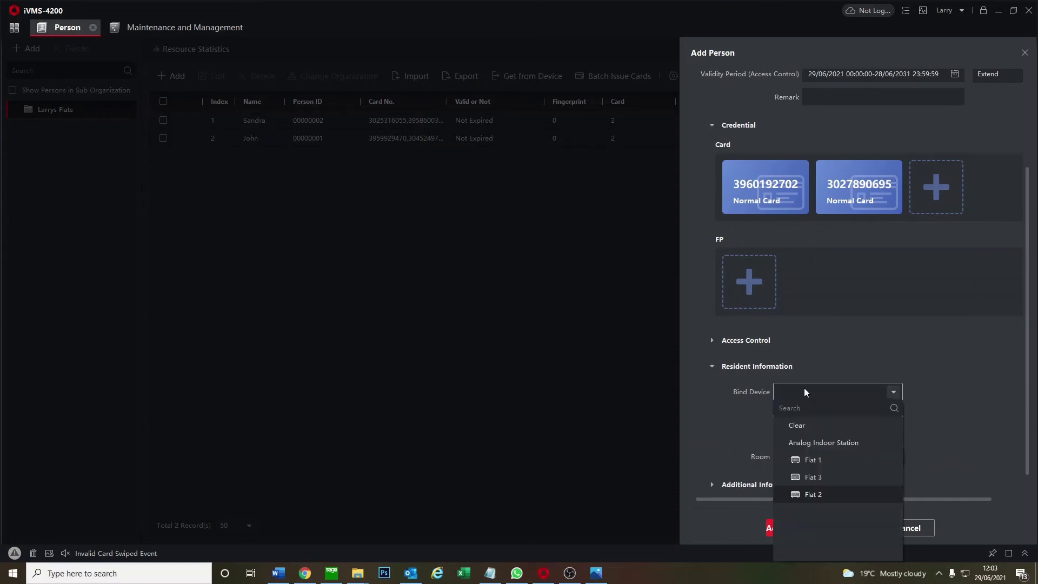
click(814, 478)
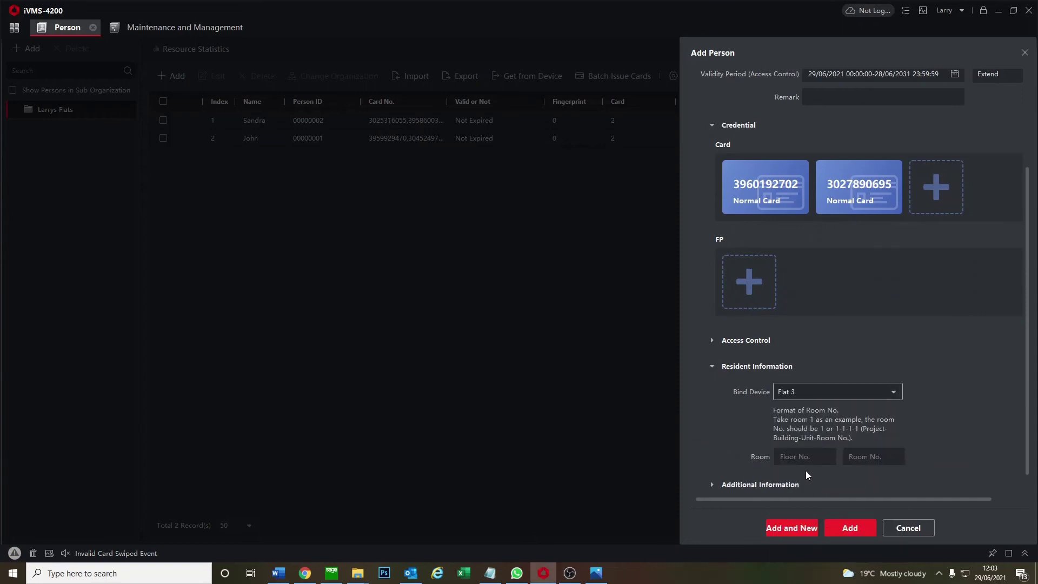
click(801, 459)
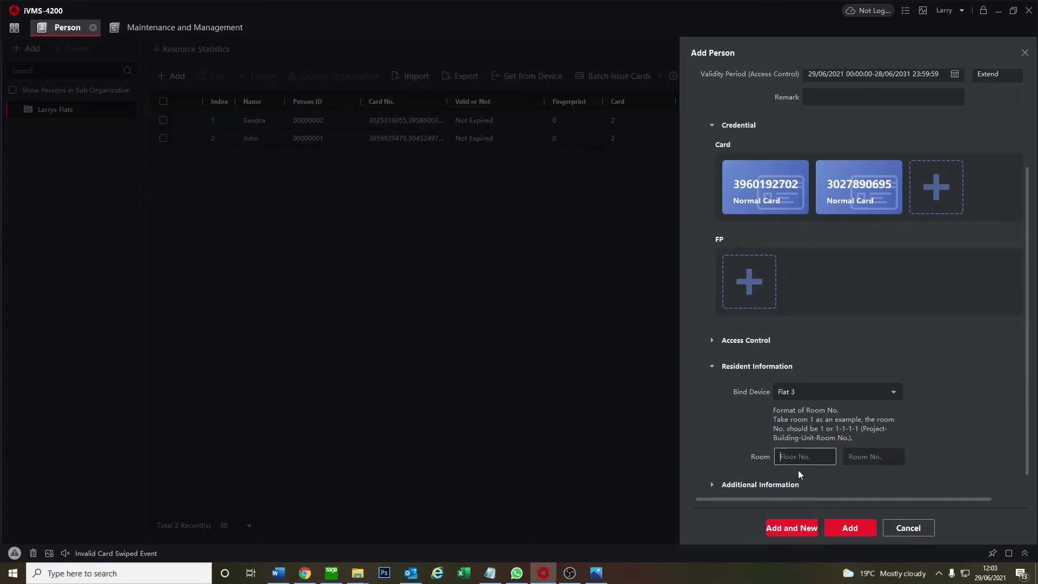
text(1)
click(874, 458)
text(3)
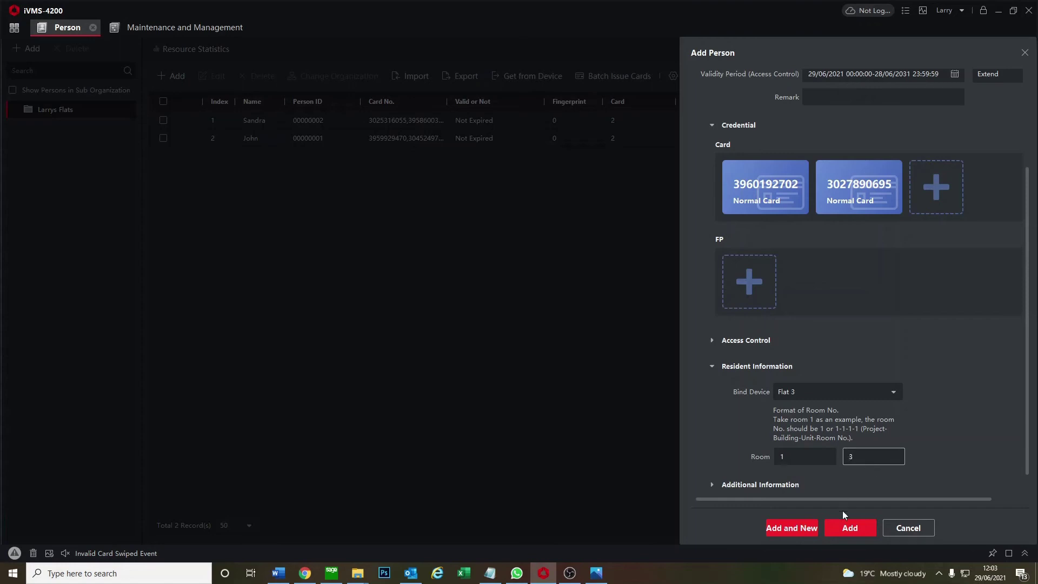
click(846, 528)
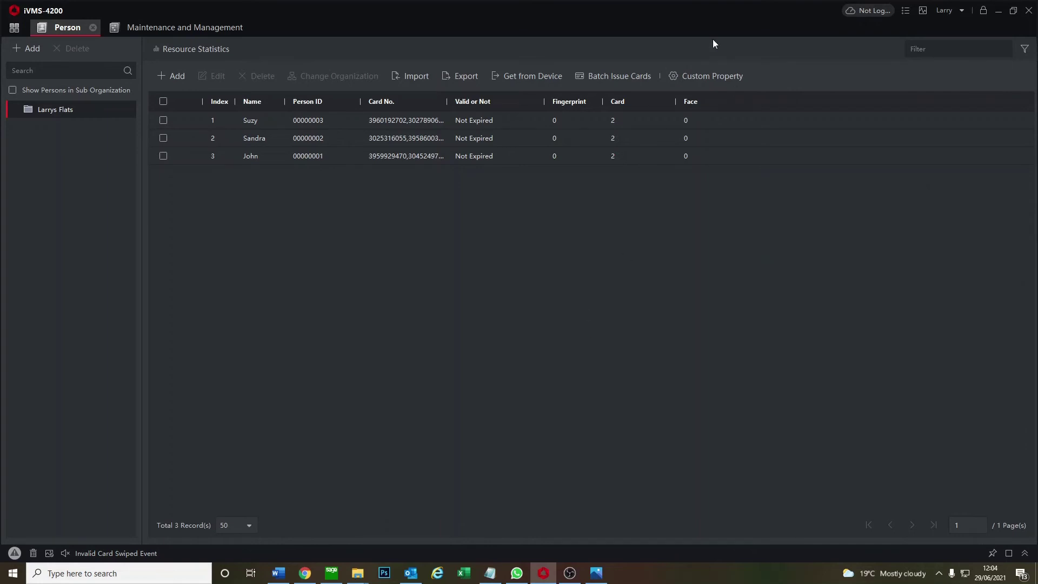
Go to the Authorization > Access Group page and begin adding a new group
click(121, 33)
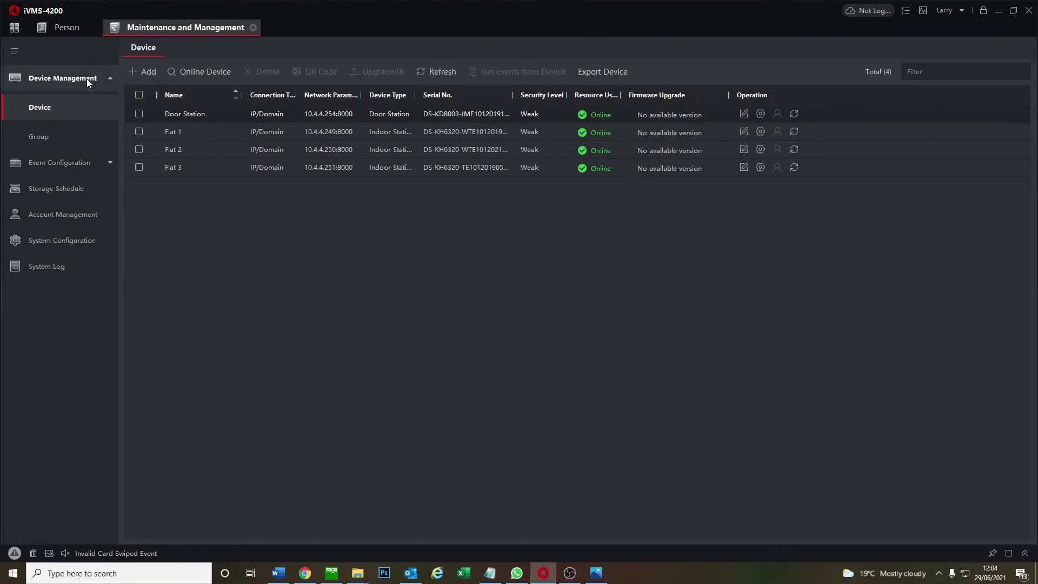
click(86, 25)
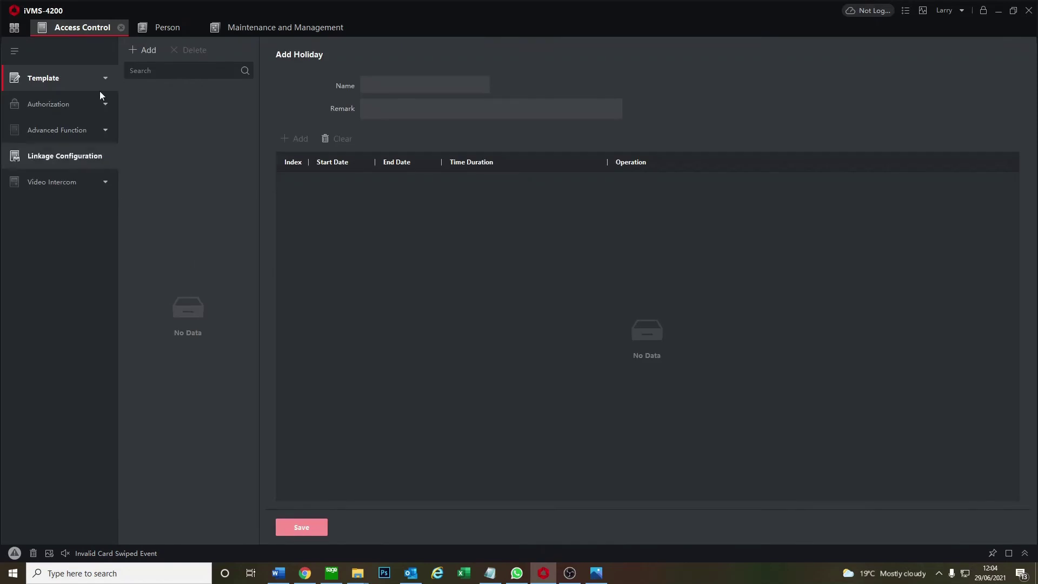
click(60, 108)
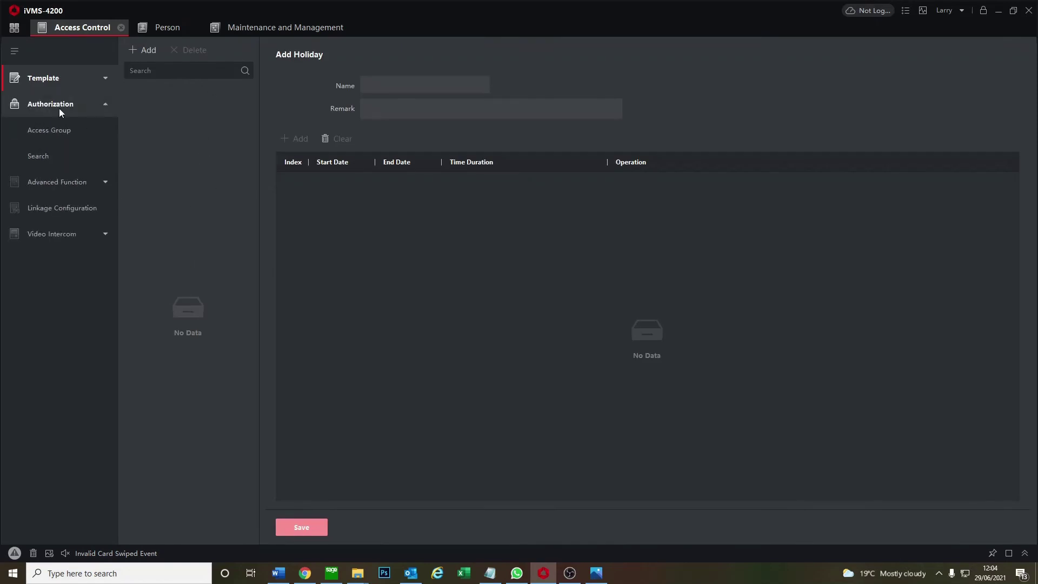
click(63, 128)
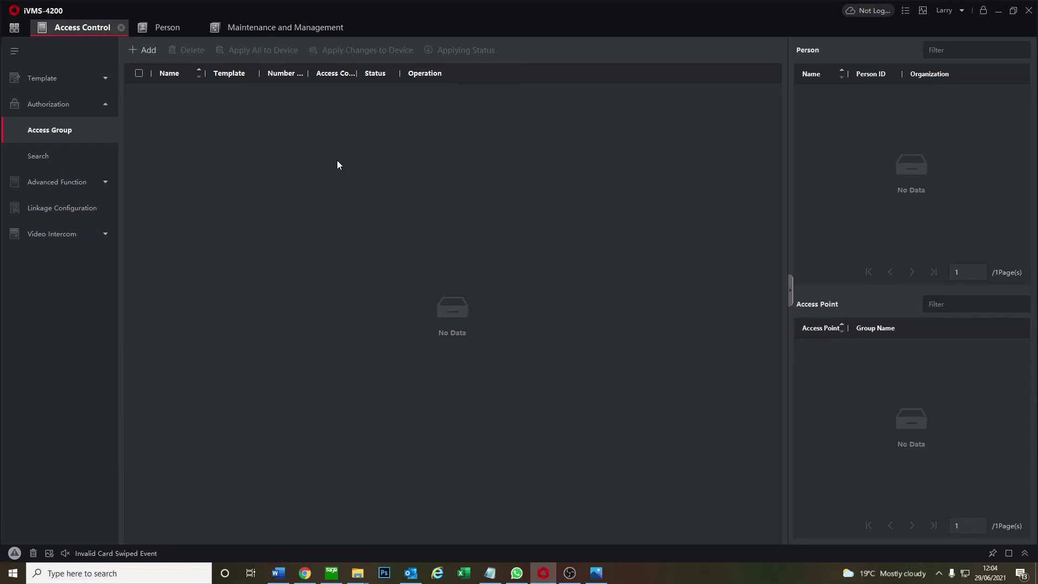
click(150, 55)
Save a 'household' group with All-Day Authorized template, all flat residents and the Door Station door
click(766, 85)
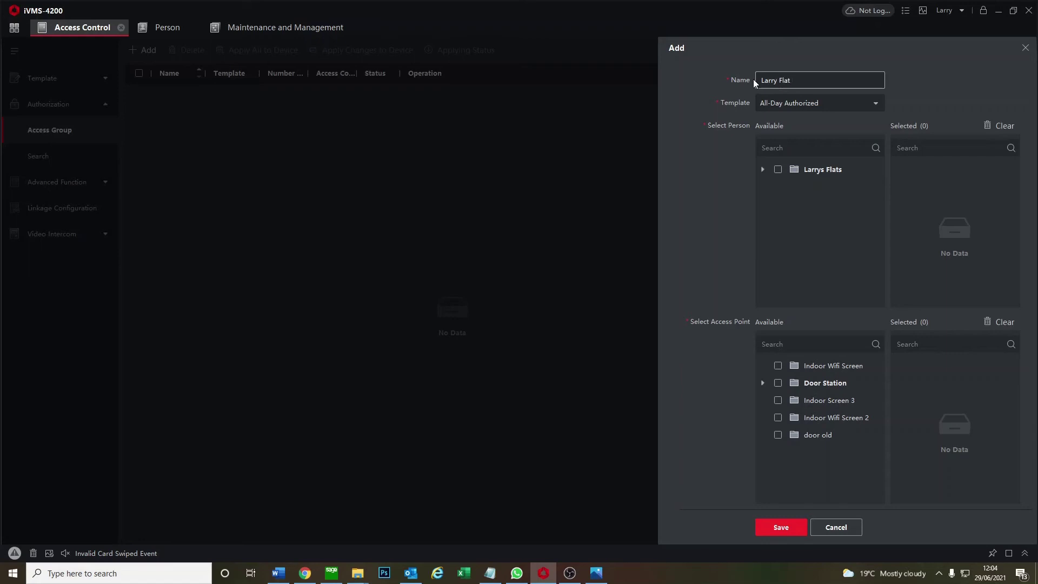
text(household)
click(863, 99)
click(862, 99)
click(829, 108)
click(829, 108)
click(779, 170)
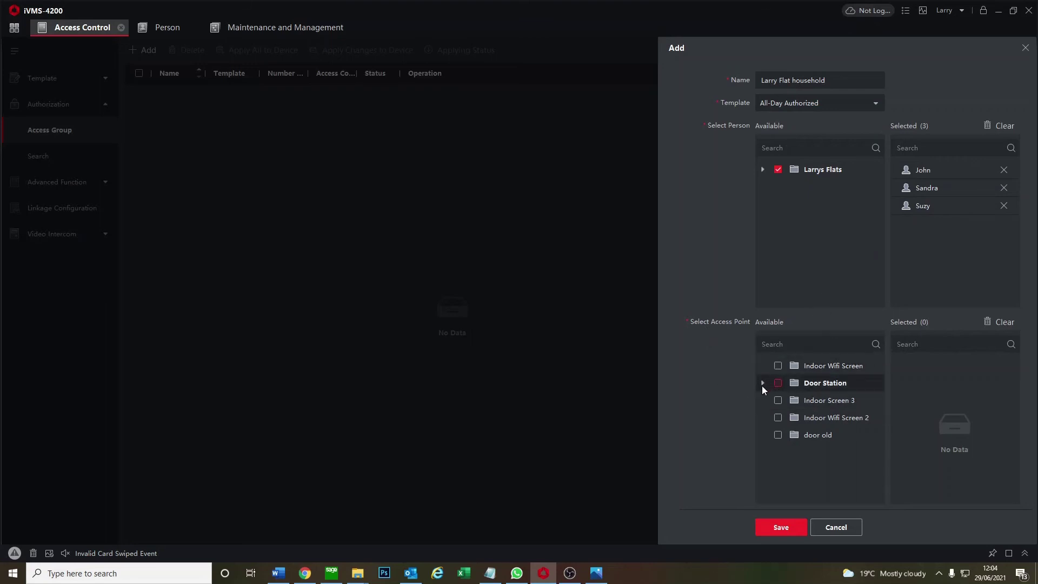
click(778, 383)
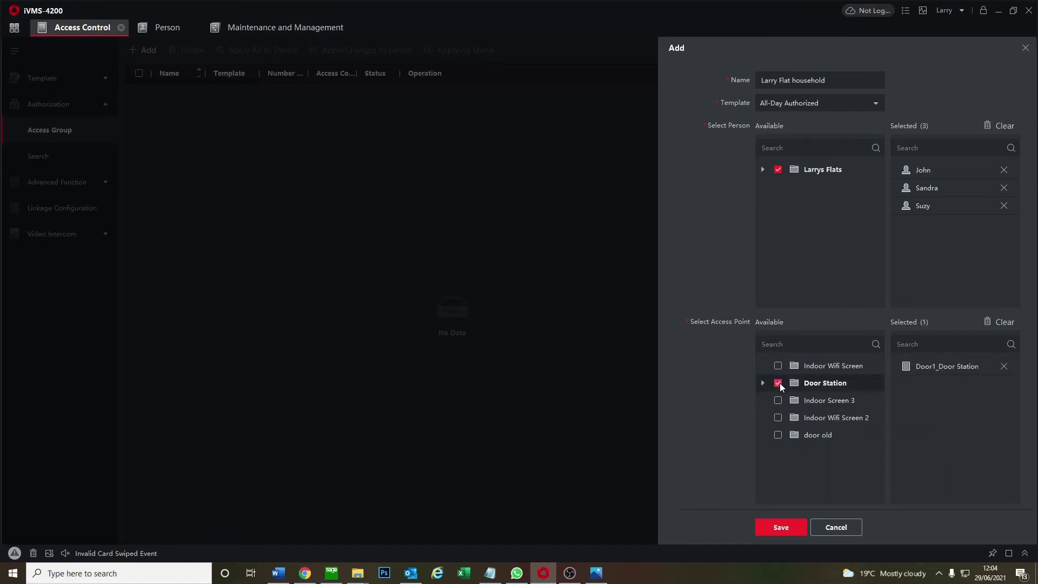
click(764, 383)
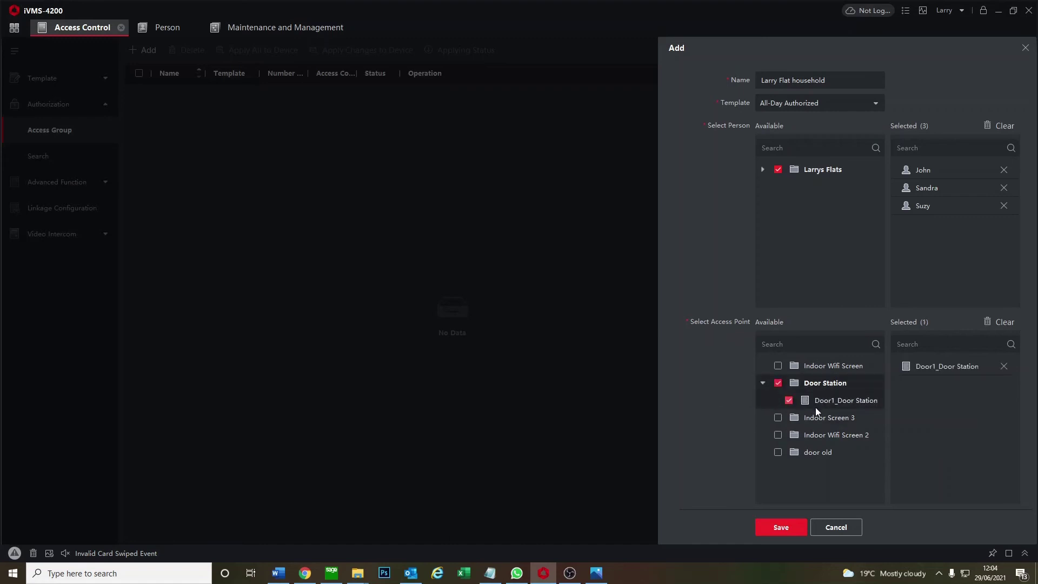
click(777, 533)
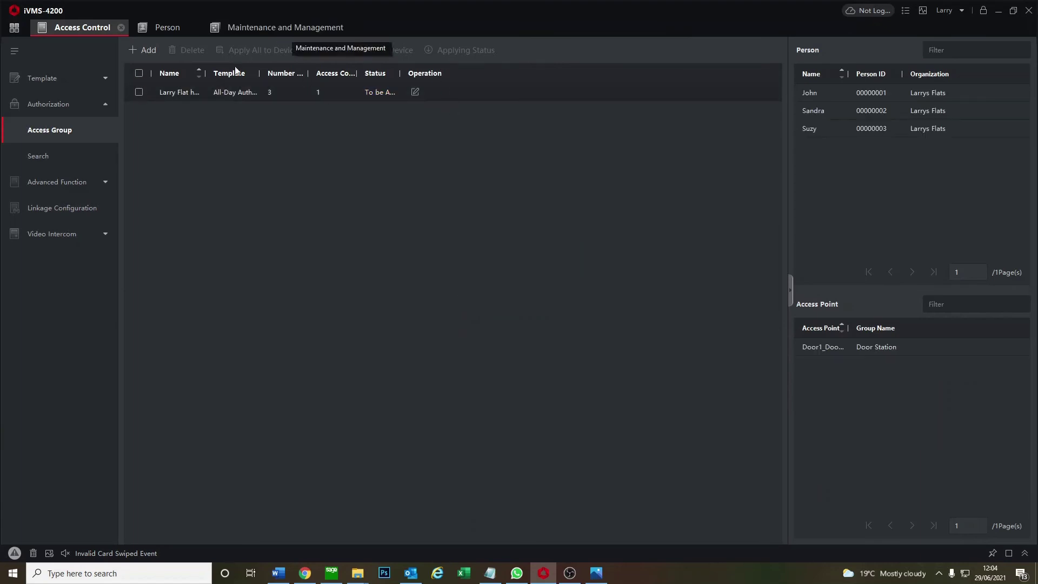
Apply the household access group to all devices and close the finished progress window
click(139, 92)
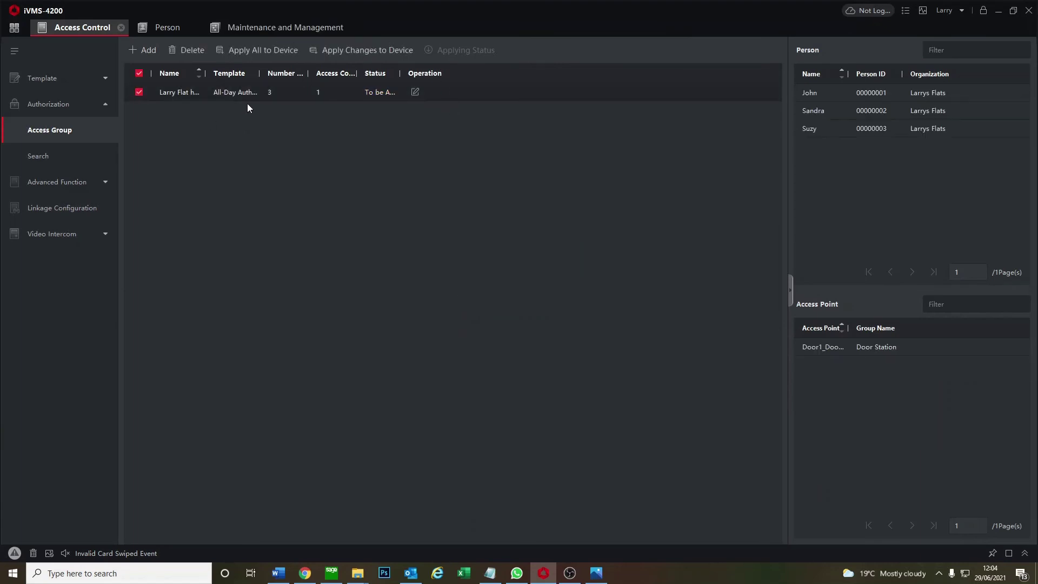
click(277, 53)
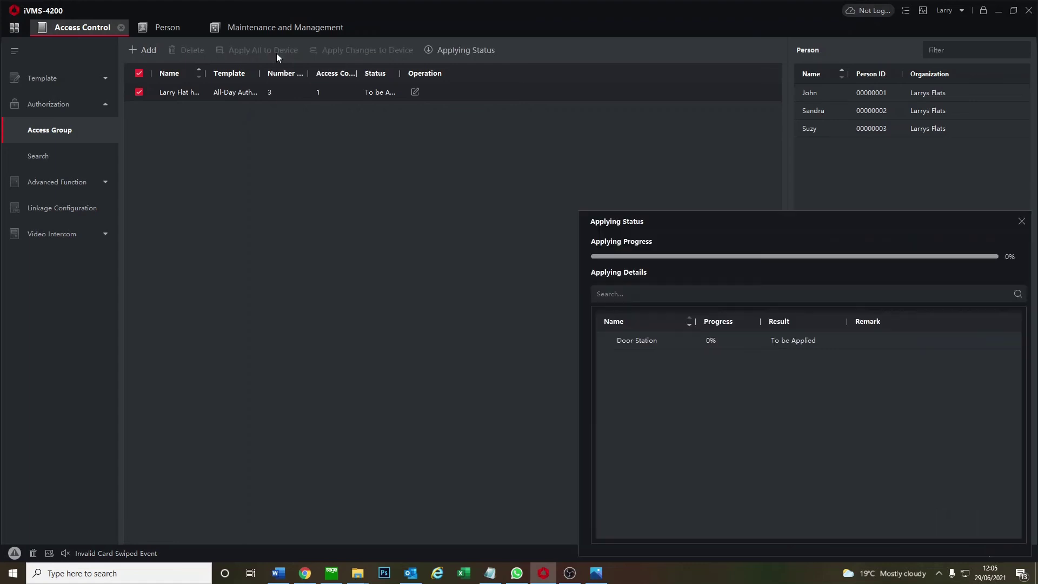
drag(689, 230, 465, 180)
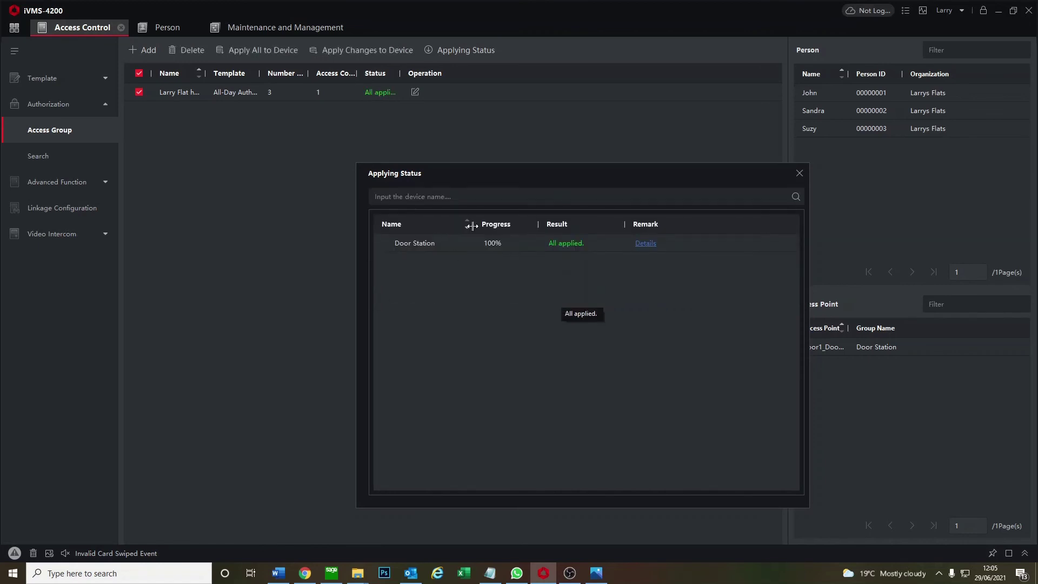
click(799, 173)
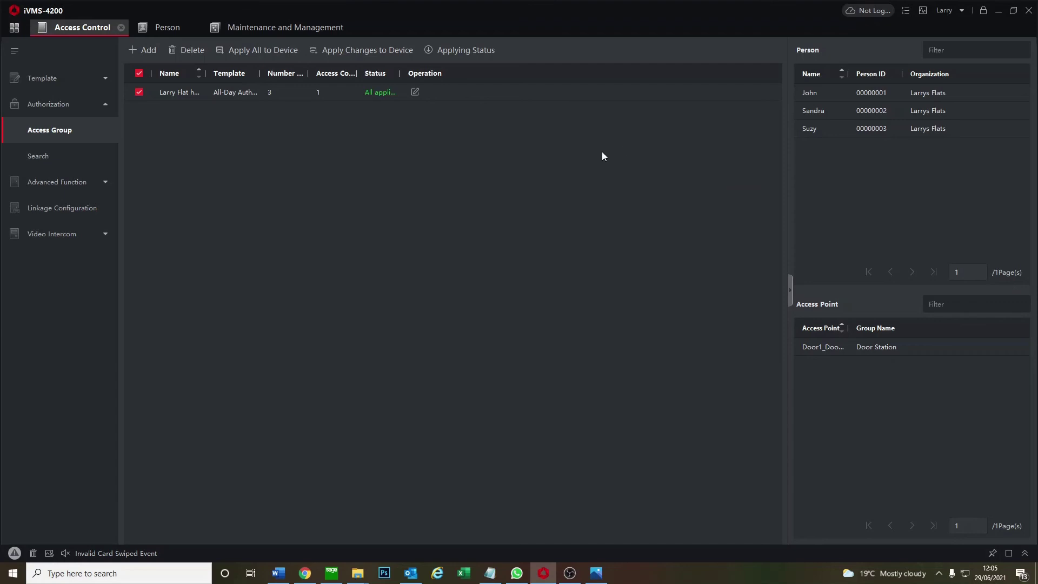
Review the device list and resident list, then return to the access group page
click(275, 34)
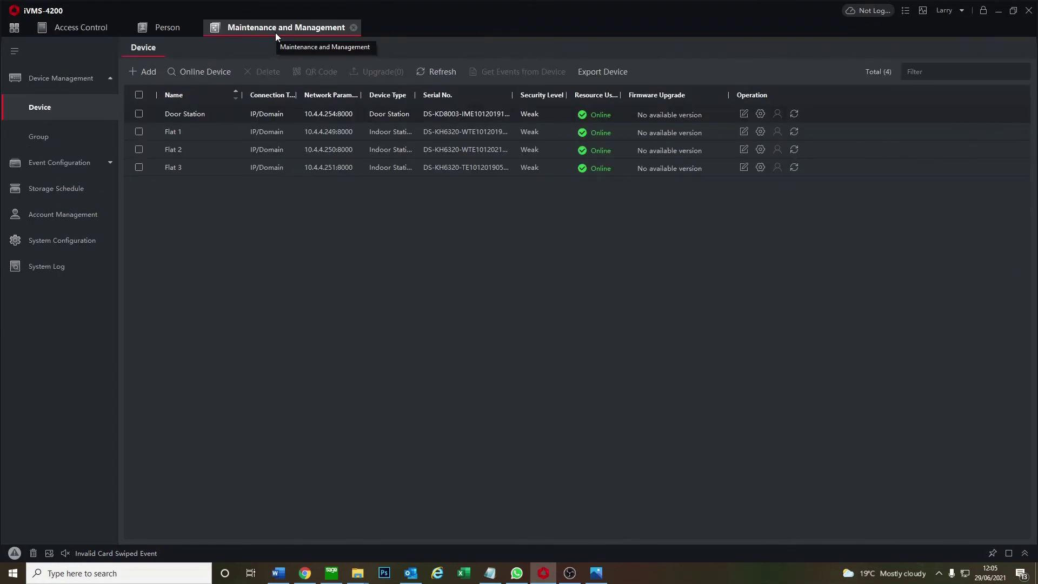
click(162, 31)
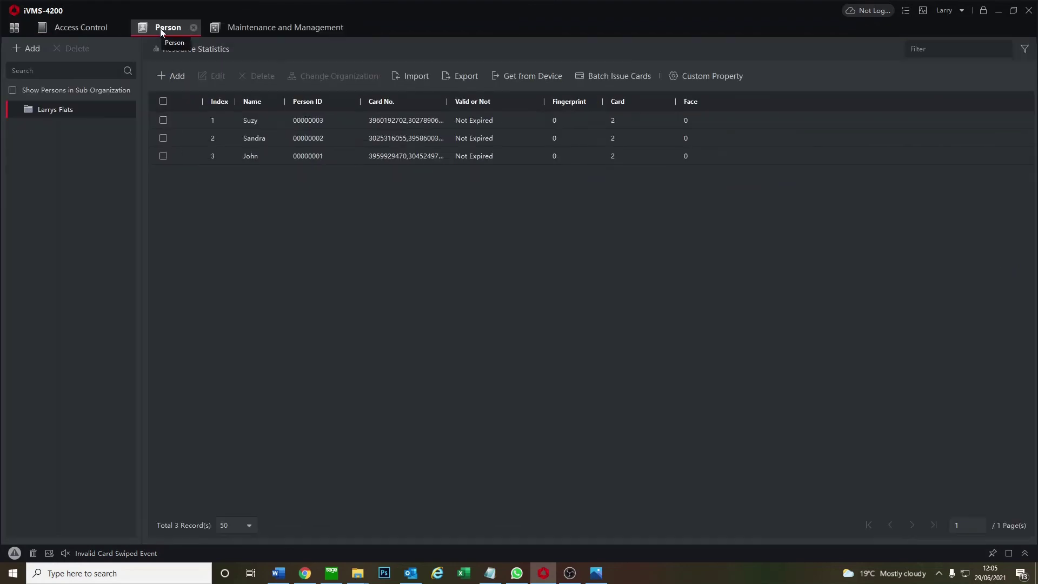
click(93, 30)
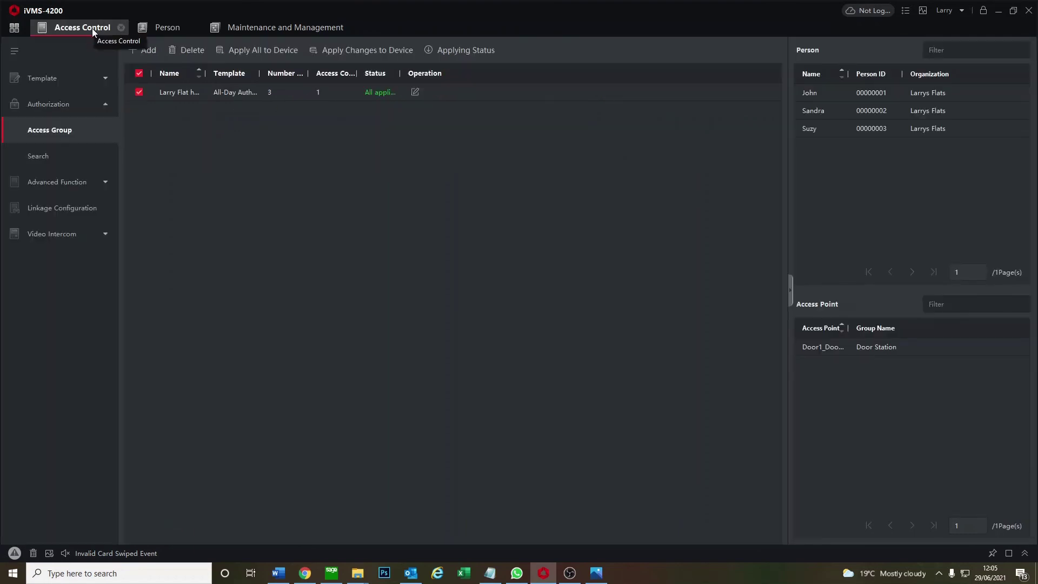